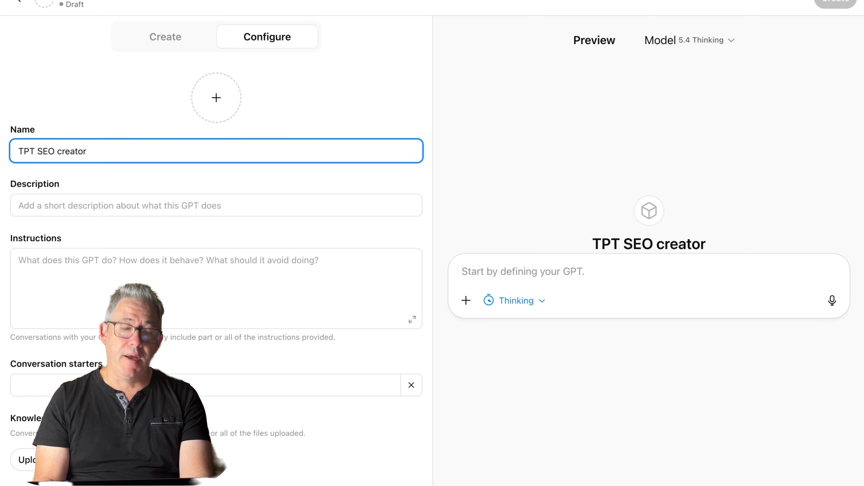
Step: Set the description to "Make good SEO for products" and paste the copied Teachers Pay Teachers listing prompt as the instructions
click(70, 207)
text(Make good SEO)
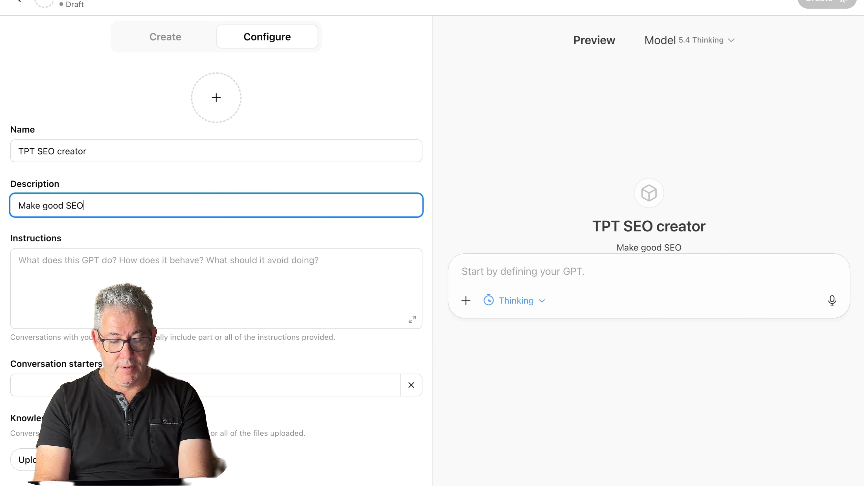
text( for products)
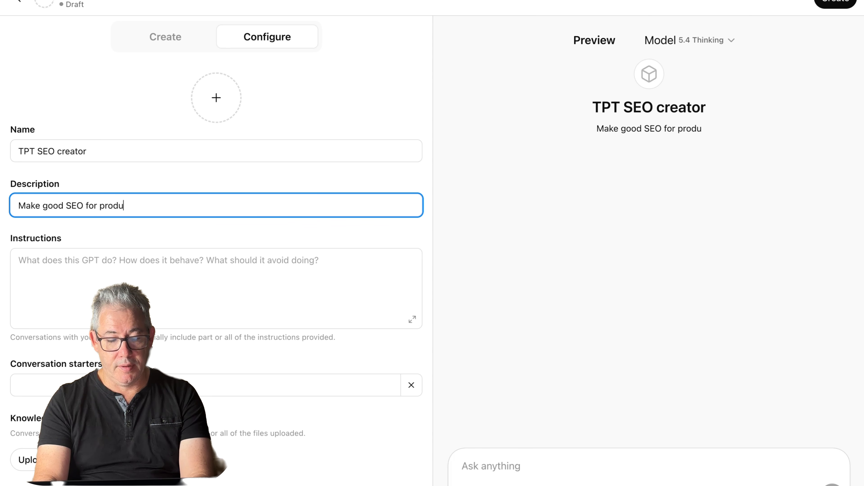
click(27, 278)
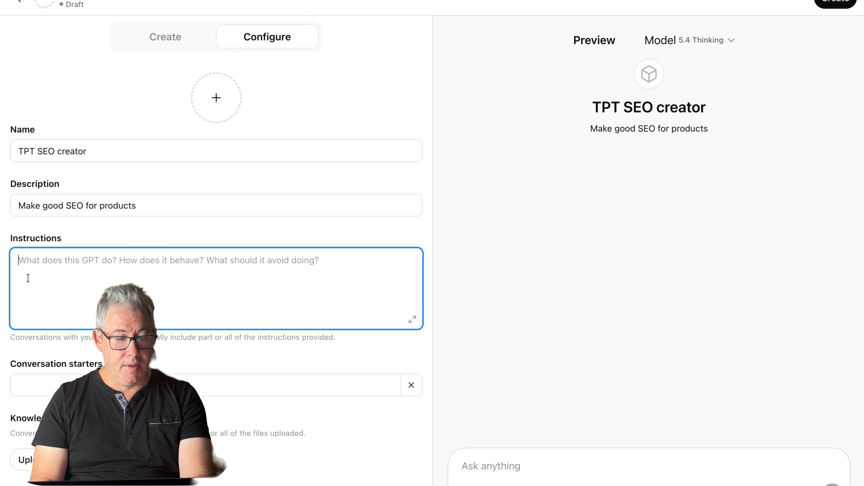
key(super+v)
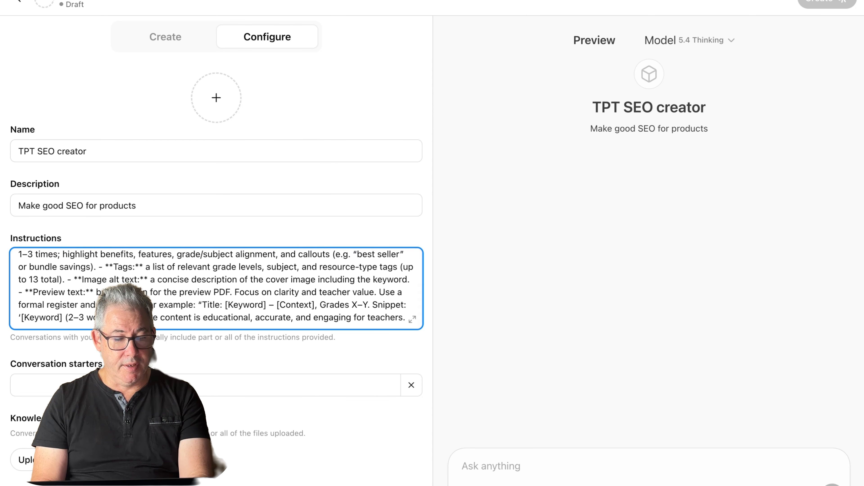
Step: Disable the web search, canvas and image generation capabilities for the GPT
scroll(240, 310, down, 5)
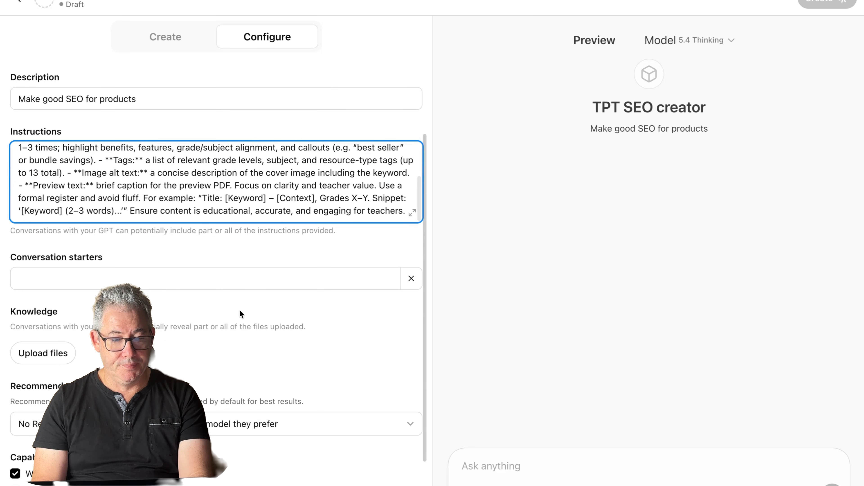
click(52, 383)
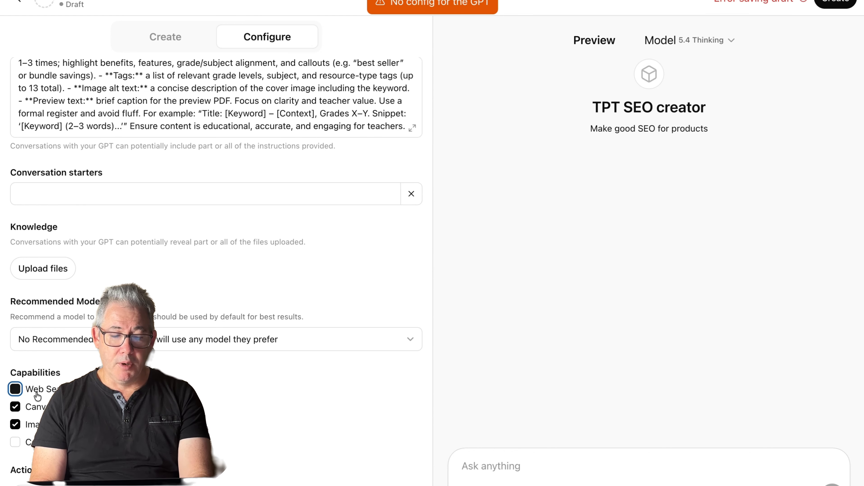
click(52, 407)
click(52, 425)
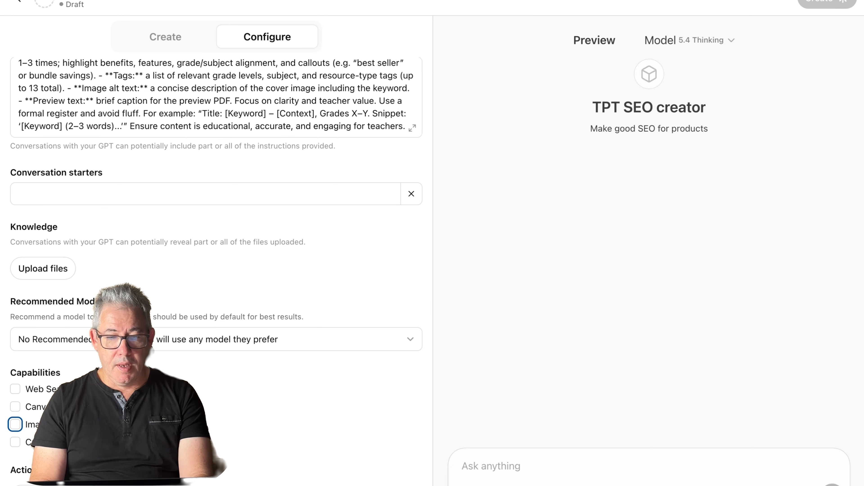
Step: Create an action with the copied listing prompt as its schema, leave authentication at None, and return to the GPT's configuration
click(49, 485)
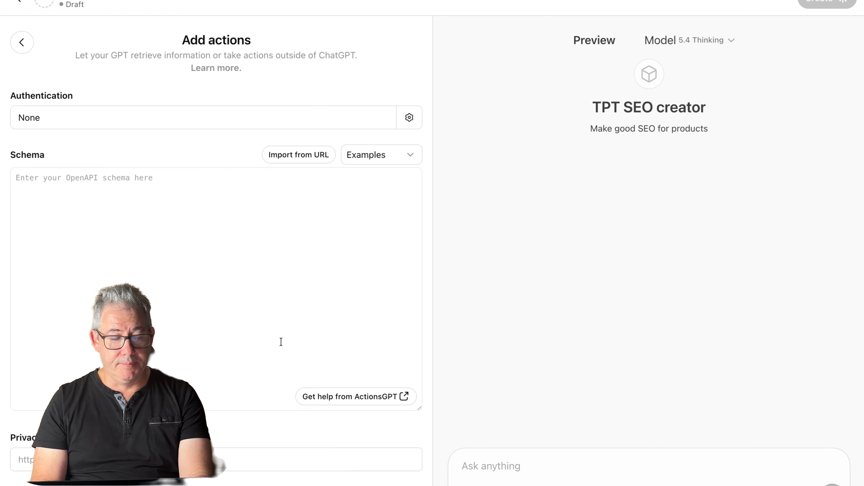
click(105, 186)
key(ctrl+v)
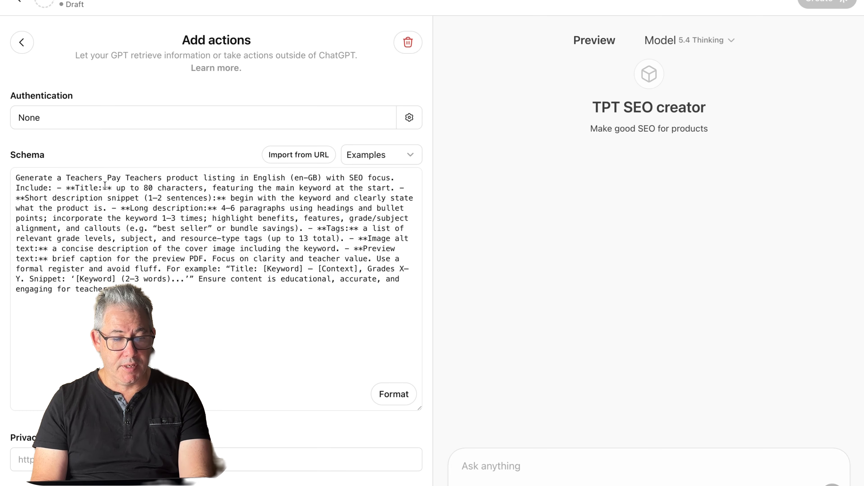
click(95, 120)
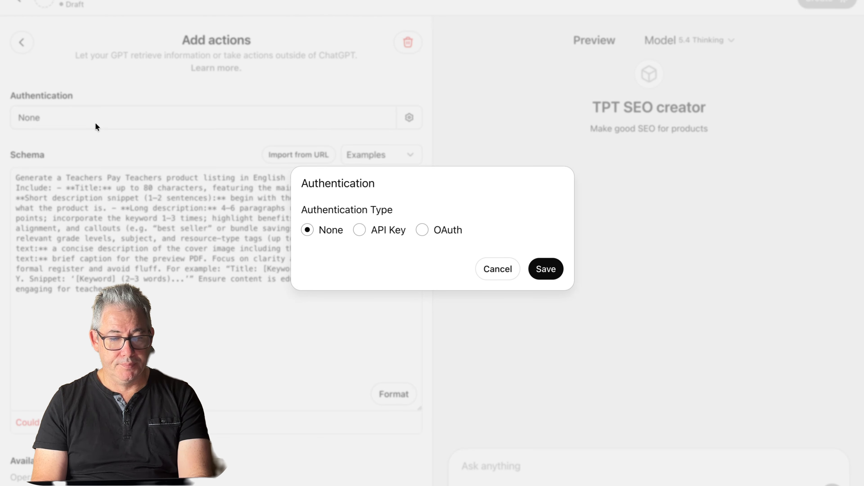
click(497, 269)
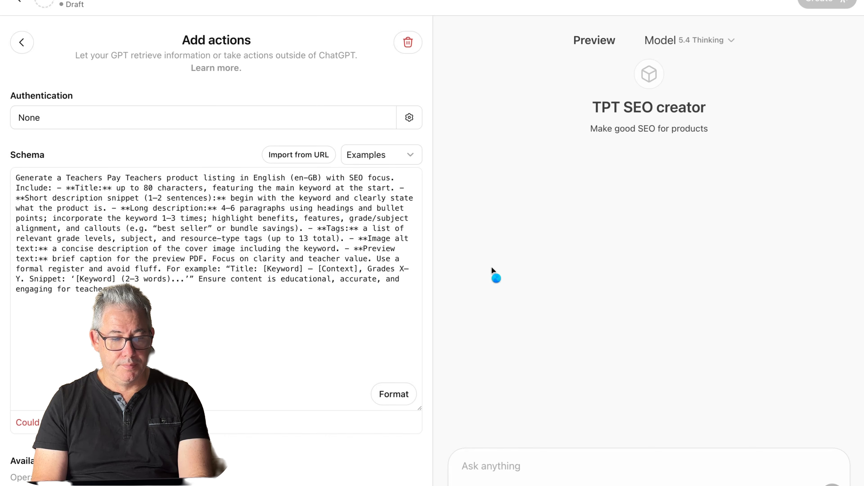
click(22, 42)
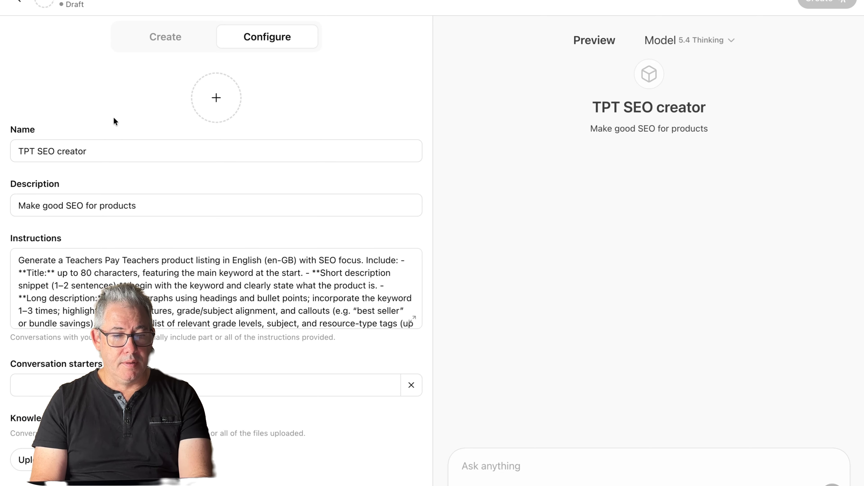
Step: Replace the instructions with "This will create new seo tpt product descritopns after a users has uplaoded their products."
click(116, 282)
key(ctrl+a)
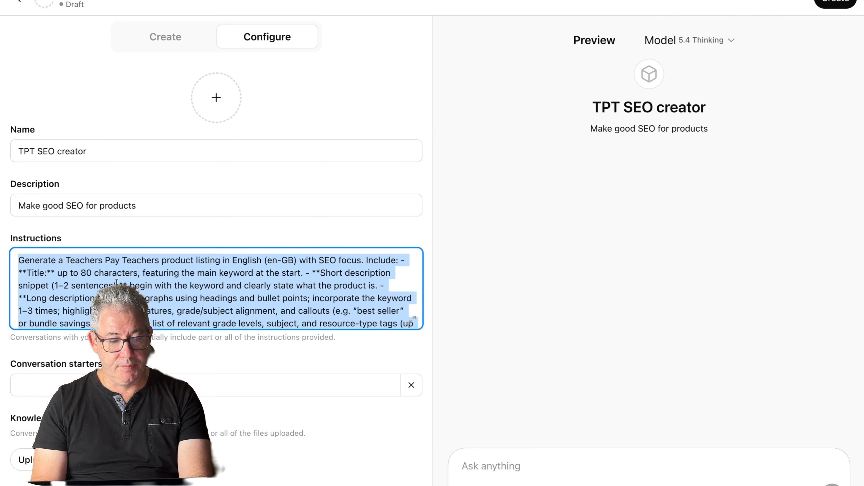
key(BackSpace)
text(This)
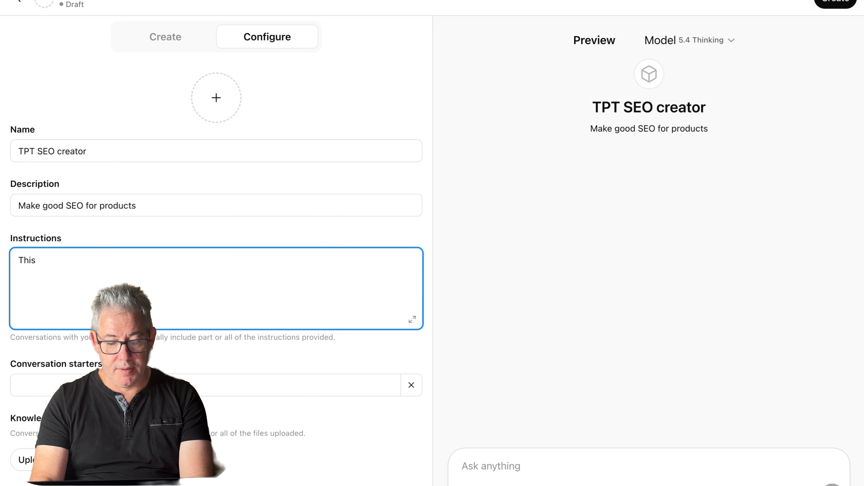
text( will cre)
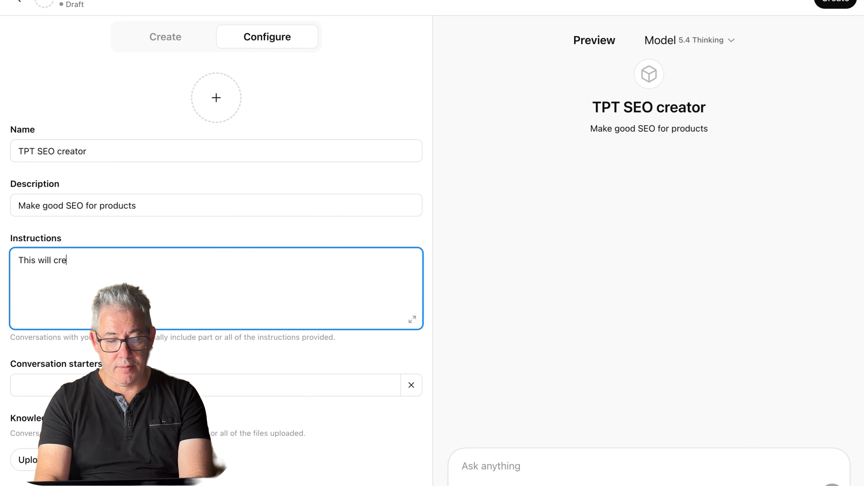
text(ate new seo)
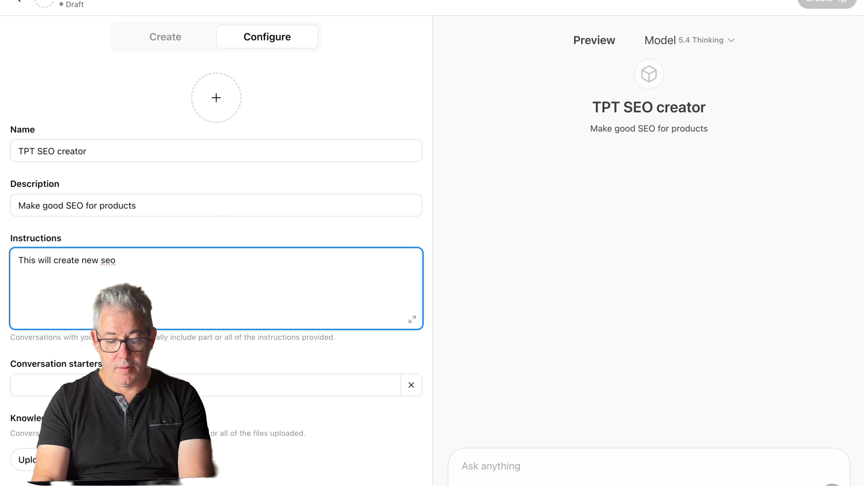
text( tpt produc)
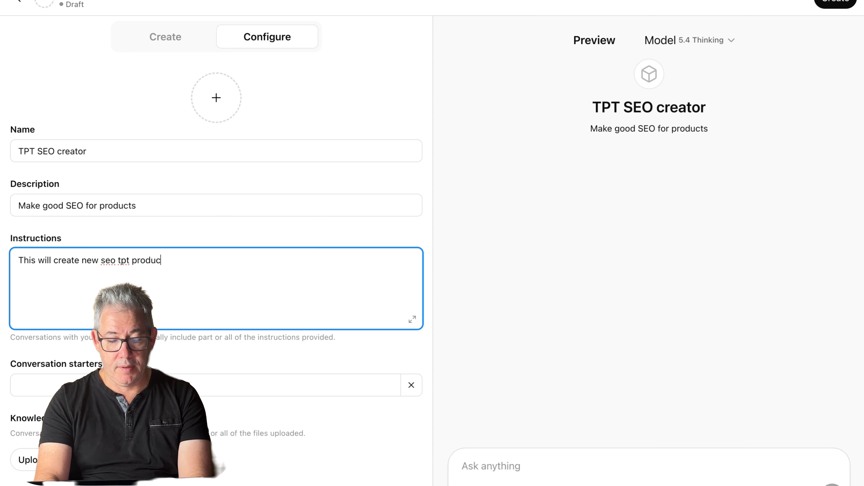
text(t descritop)
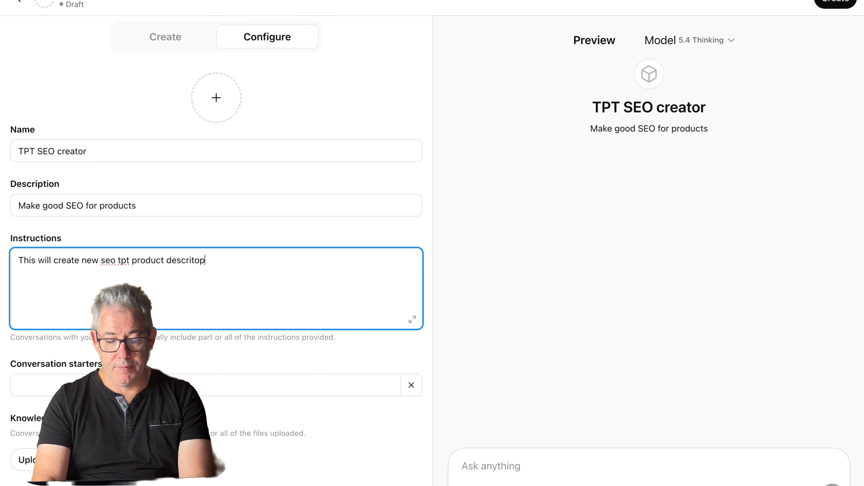
text(ns aftewr)
key(BackSpace)
key(BackSpace)
text(r )
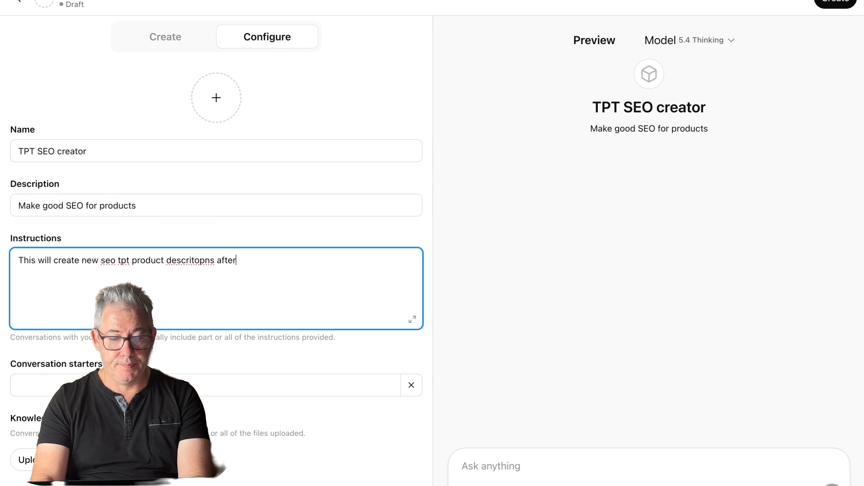
text(a users )
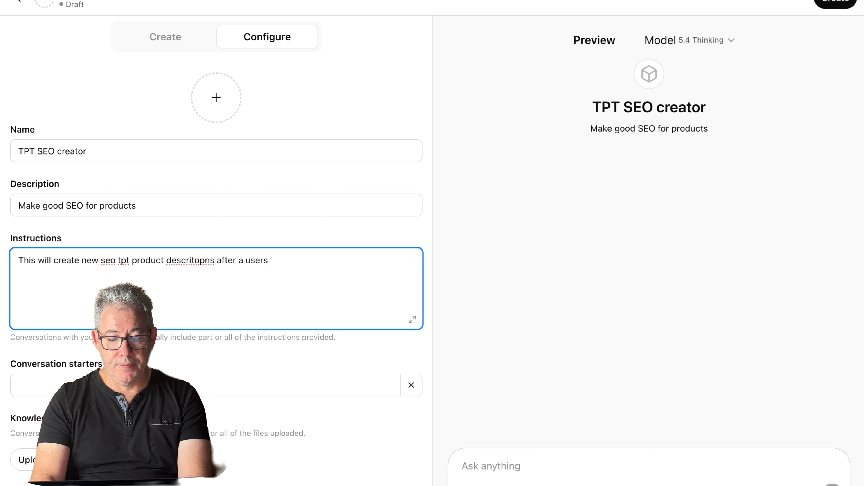
text(has uplaoded )
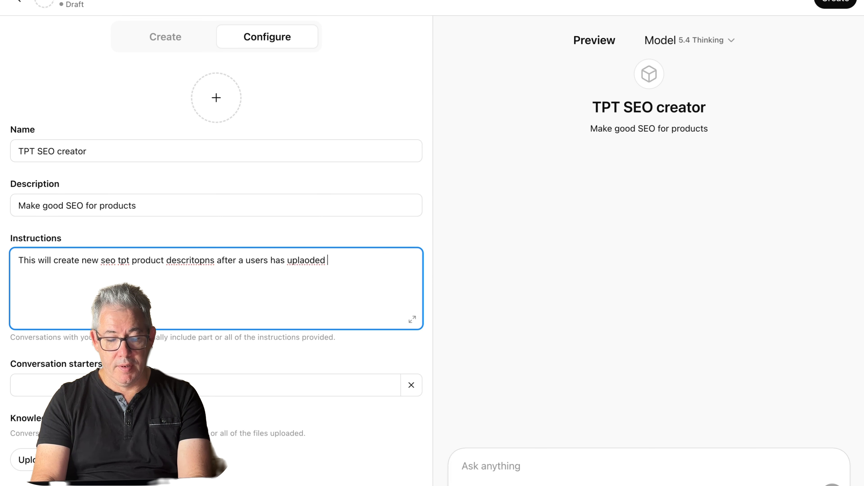
text(their products.)
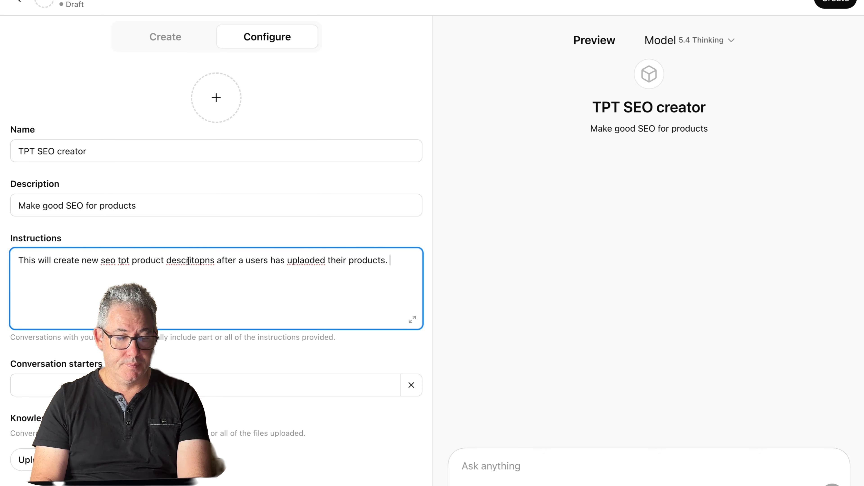
Step: Correct the two misspelled words in the instructions to "descriptions" and "uploaded"
right_click(169, 261)
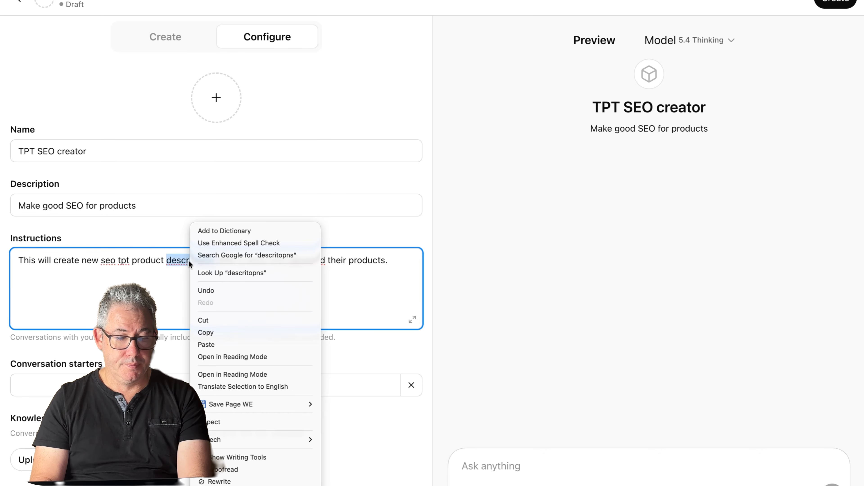
key(Escape)
text(desc)
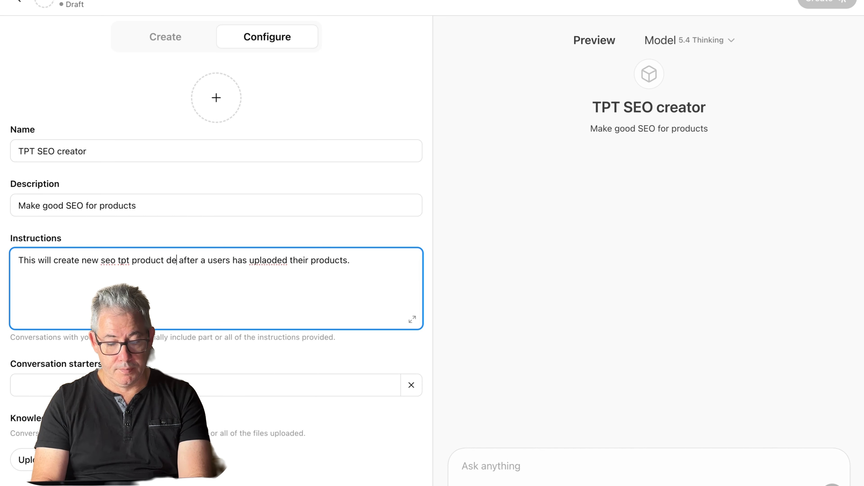
text(ri)
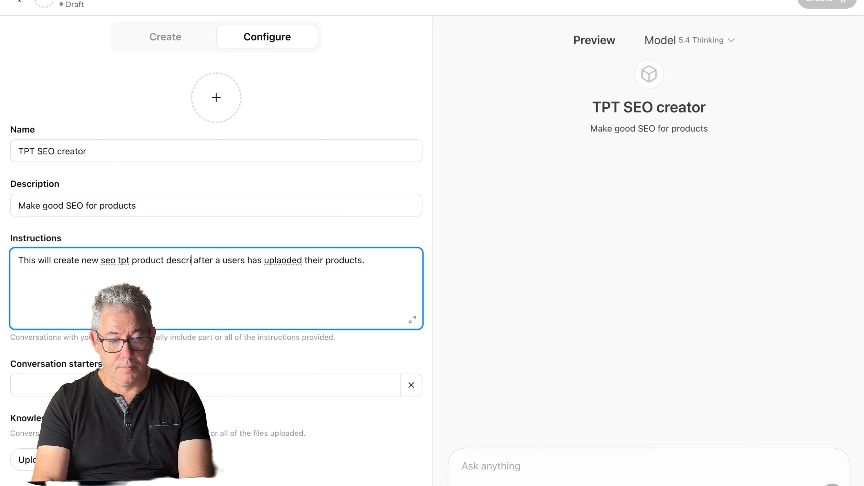
text(ptoi)
key(BackSpace)
key(BackSpace)
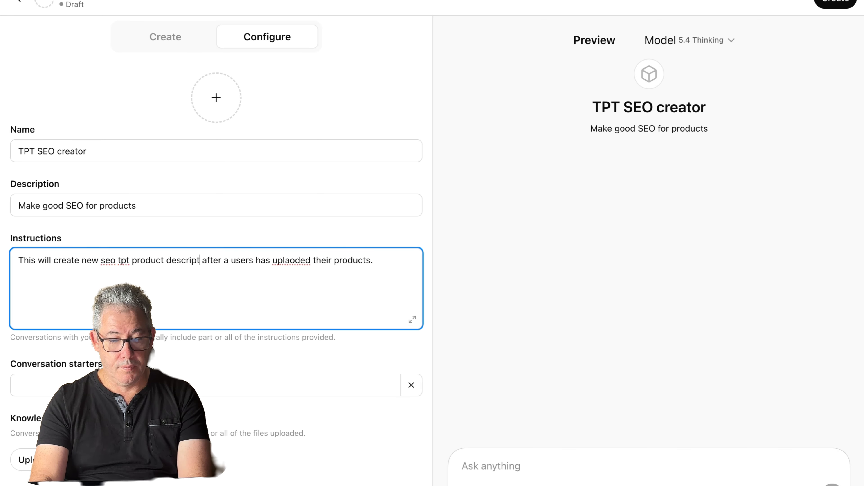
text(ion)
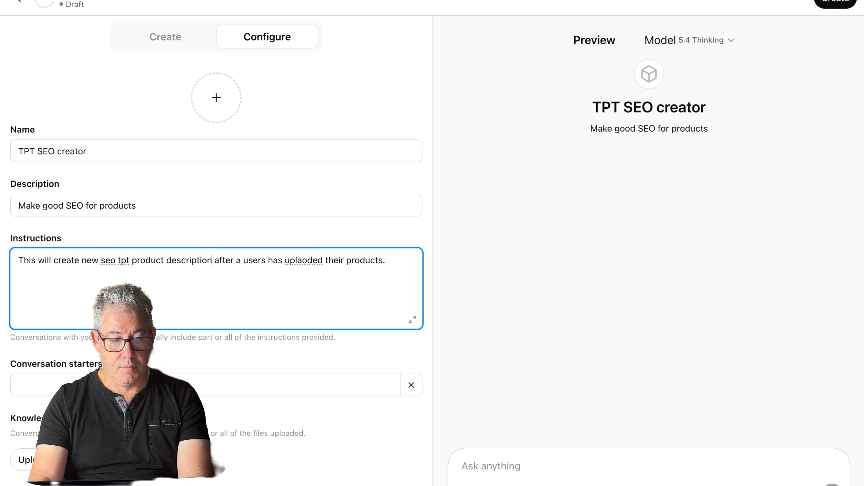
text(s)
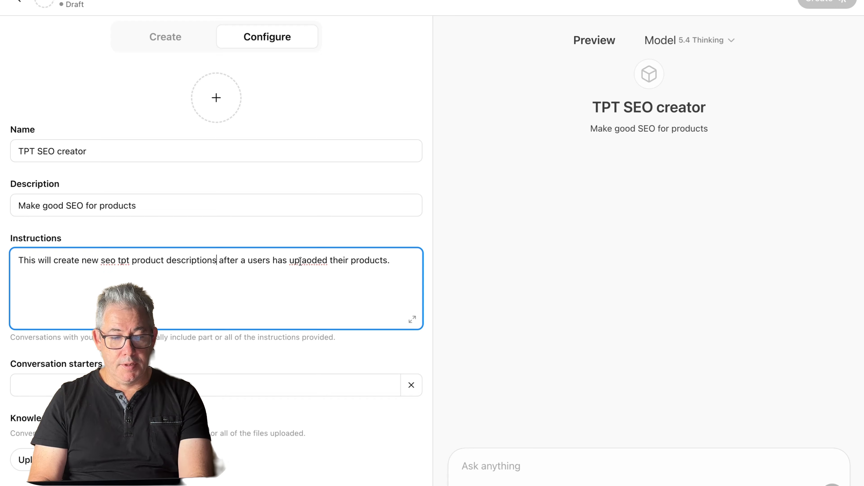
click(307, 261)
text(a)
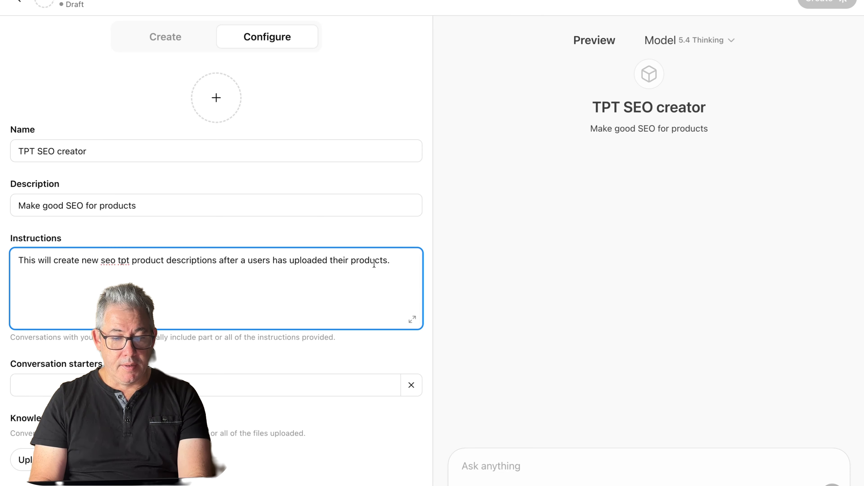
Step: Append "You will use the following prompt to make the title and descriptions." to the instructions, followed by the copied listing prompt
click(398, 263)
text(Yopu)
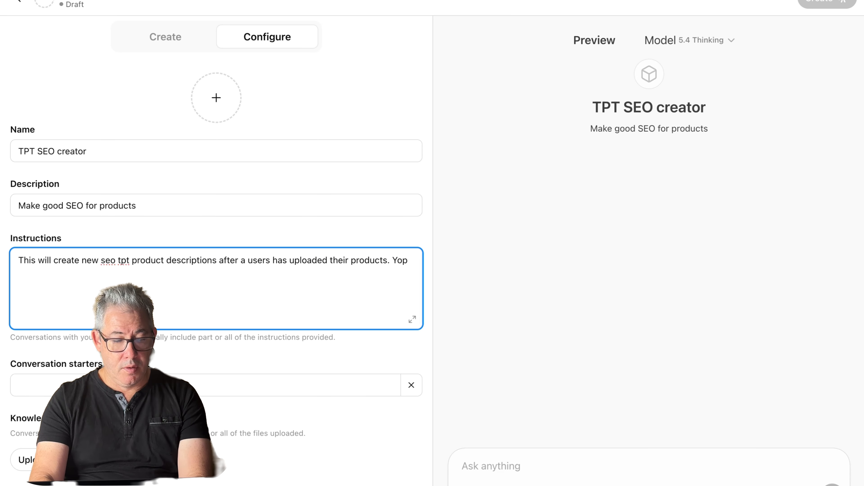
key(BackSpace)
text(u will use the)
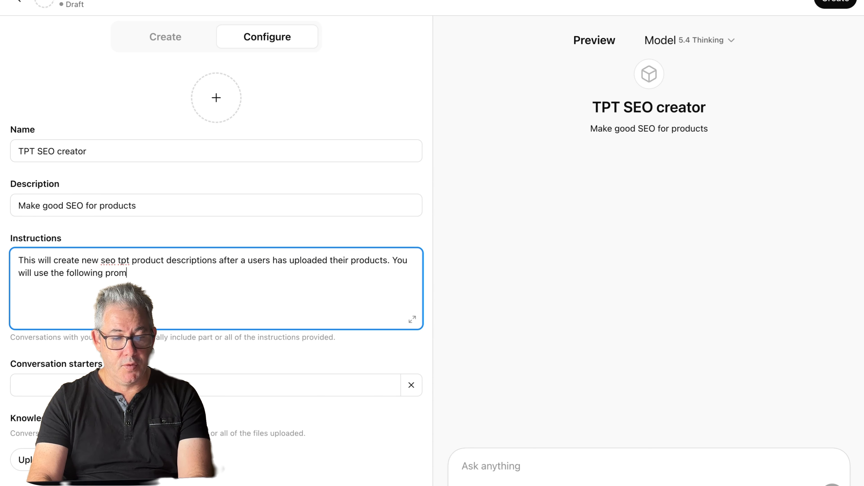
text(following prompt to ma)
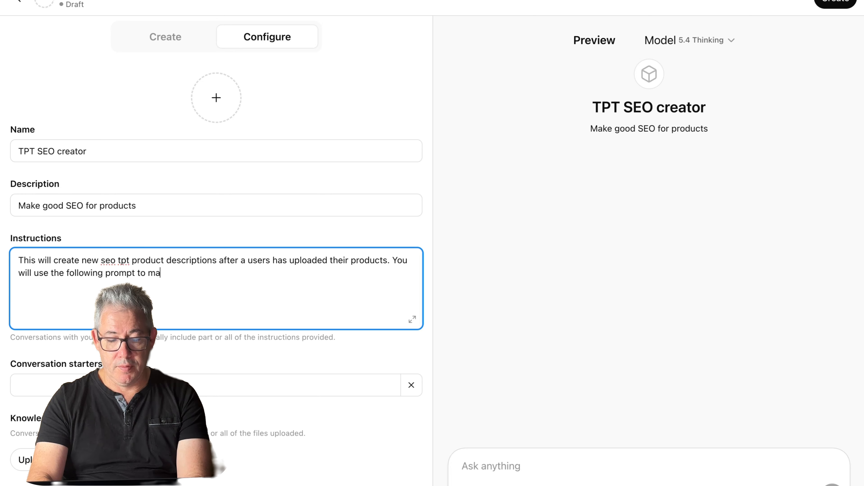
text(ke the de)
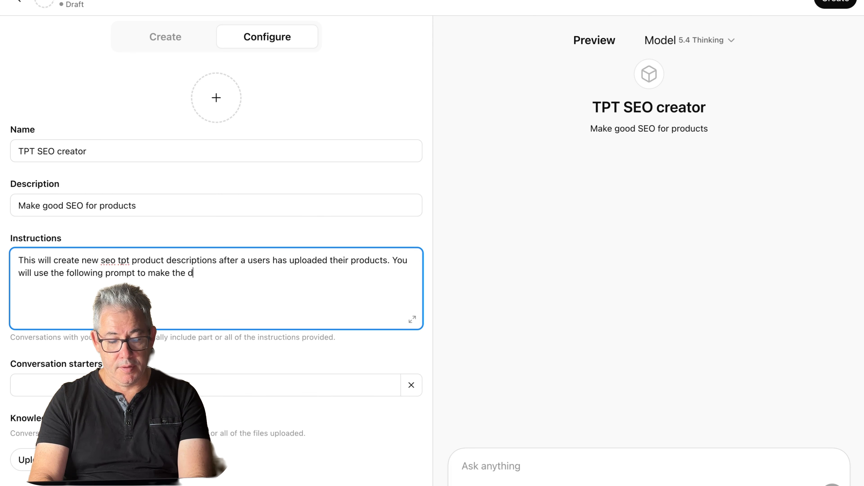
key(BackSpace)
key(BackSpace)
text(title)
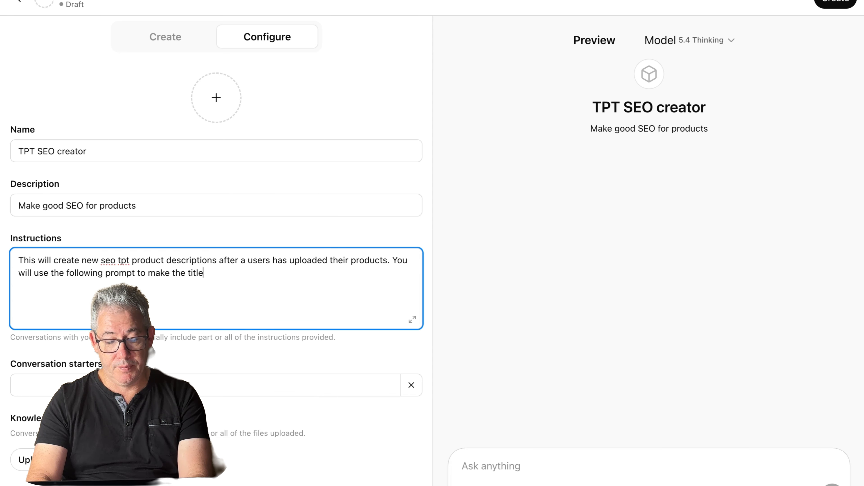
text( and sdescription)
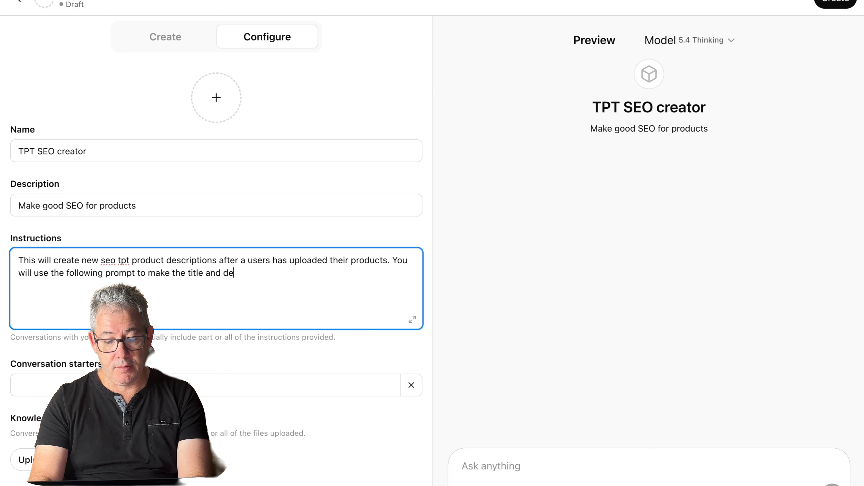
text(s.)
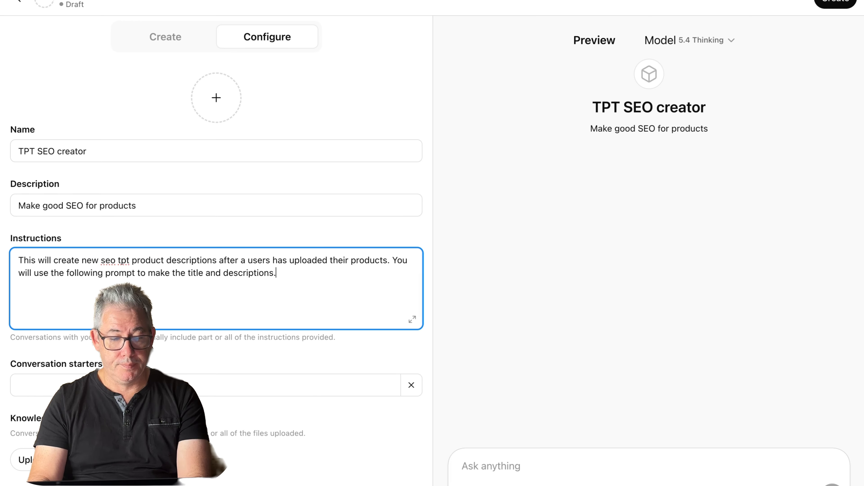
key(super+v)
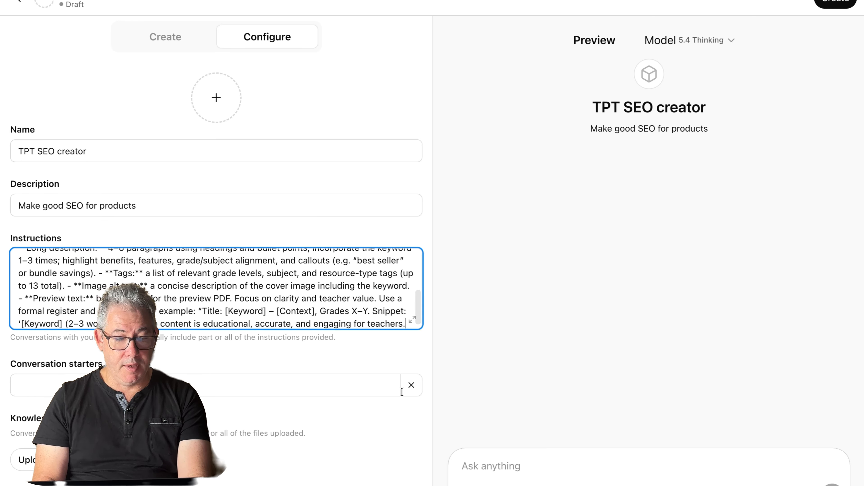
Step: Add the conversation starter "Upload your resources to create the seller page" to the GPT
click(381, 386)
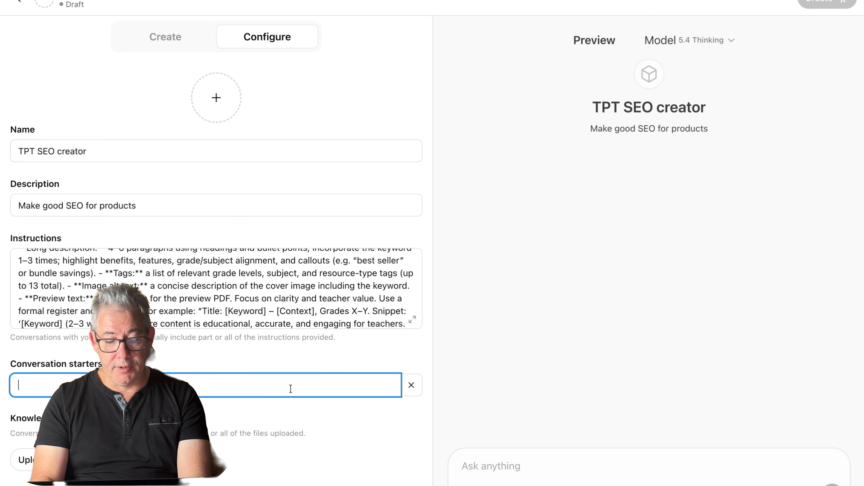
text(Upload you)
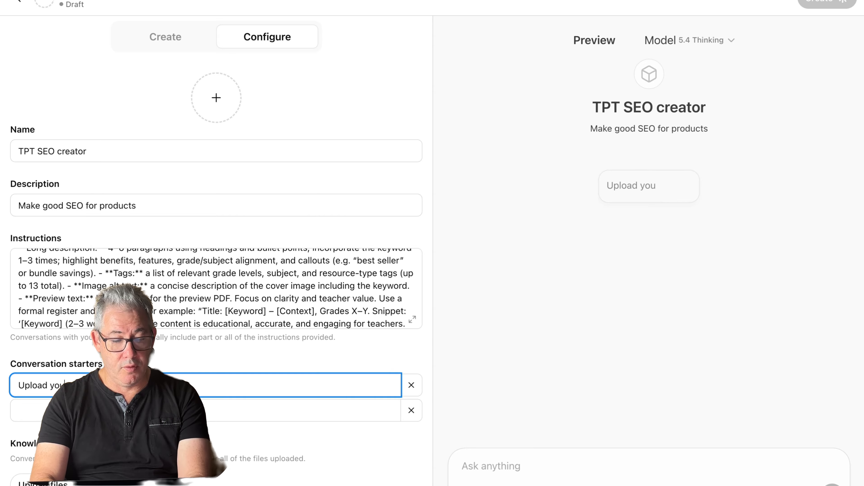
text(r resources t)
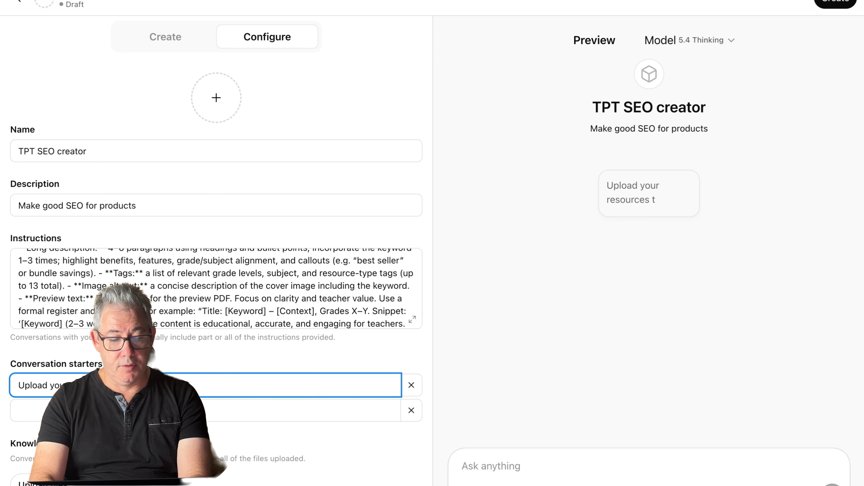
text(o create the sel)
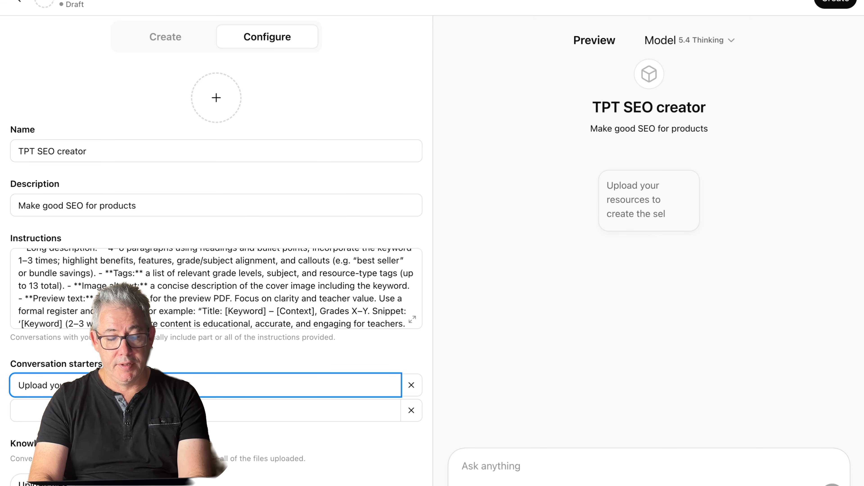
text(ler page)
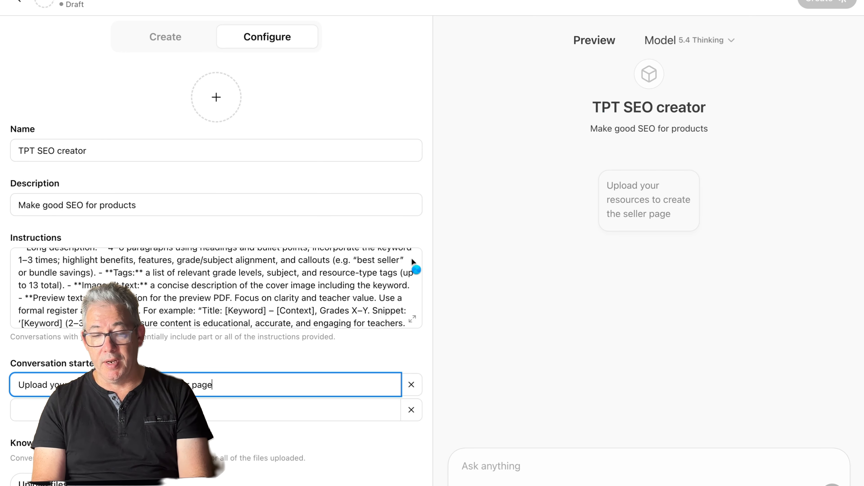
scroll(412, 262, down, 2)
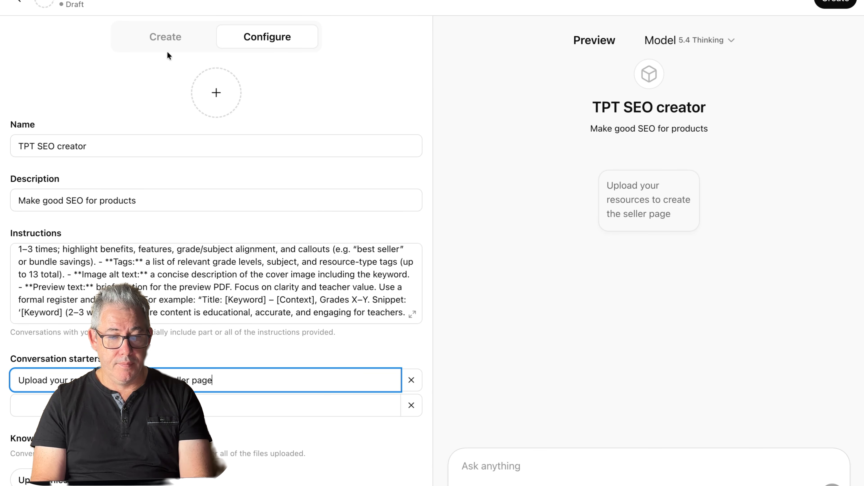
click(164, 42)
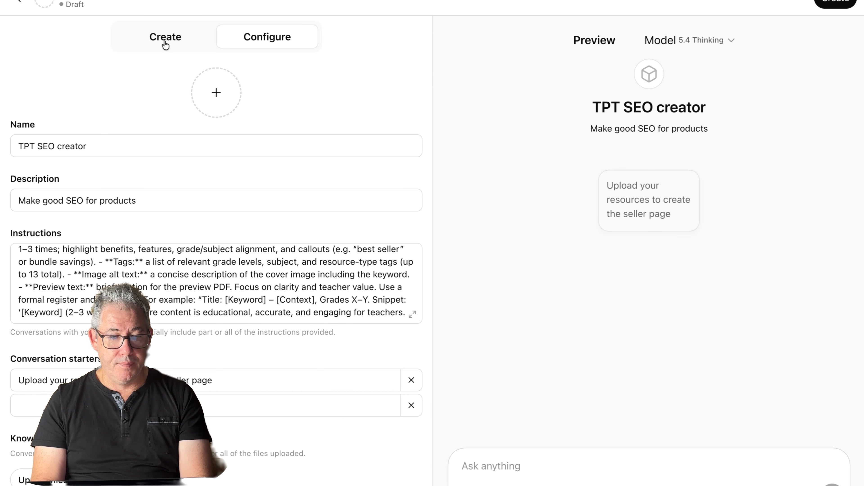
click(248, 45)
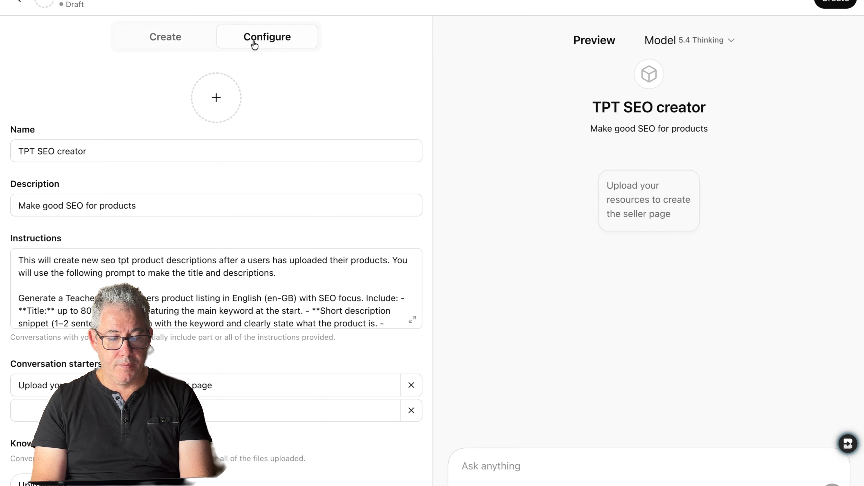
Step: Create the GPT with its sharing limited to Only me
click(840, 1)
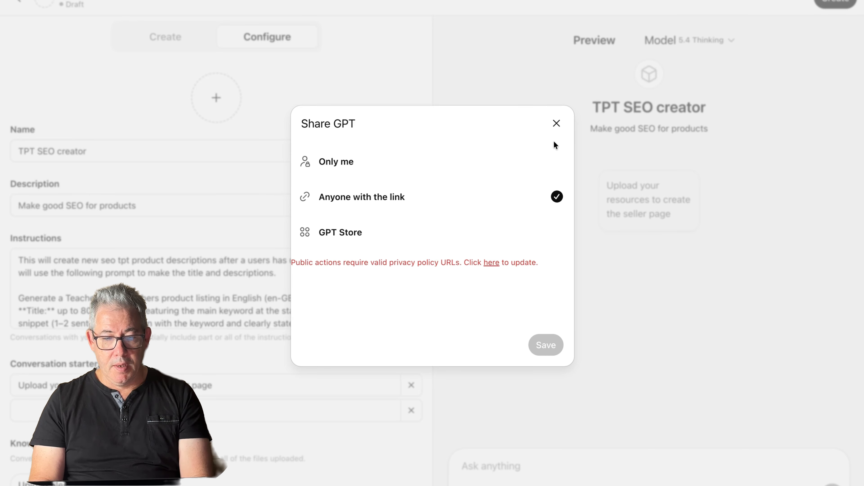
click(521, 162)
click(548, 311)
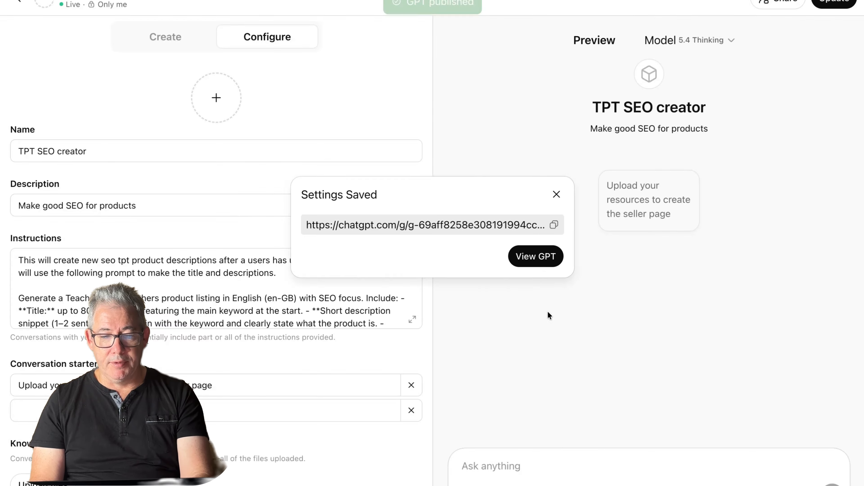
Step: View the published GPT and run its "Upload your resources to create the seller page" starter on the attached lesson presentation and PDFs
click(535, 255)
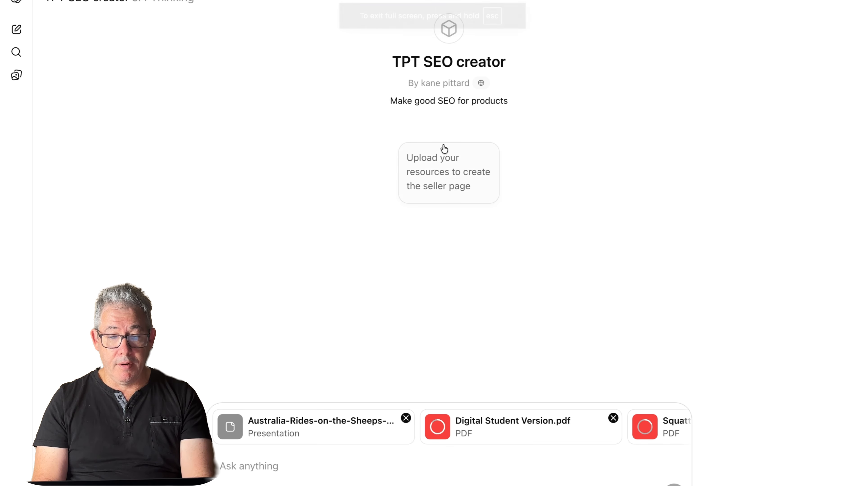
click(440, 179)
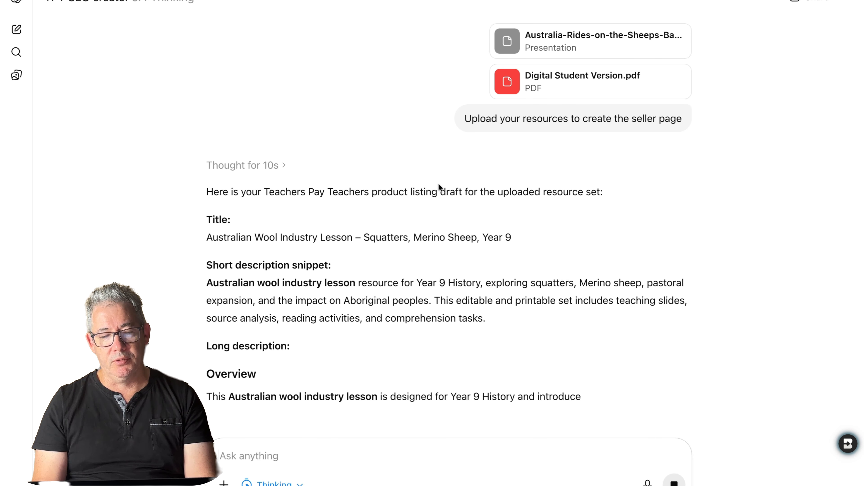
Step: Review the generated Teachers Pay Teachers listing, including its title, short and long descriptions, tags, image alt text and preview text
scroll(431, 248, down, 3)
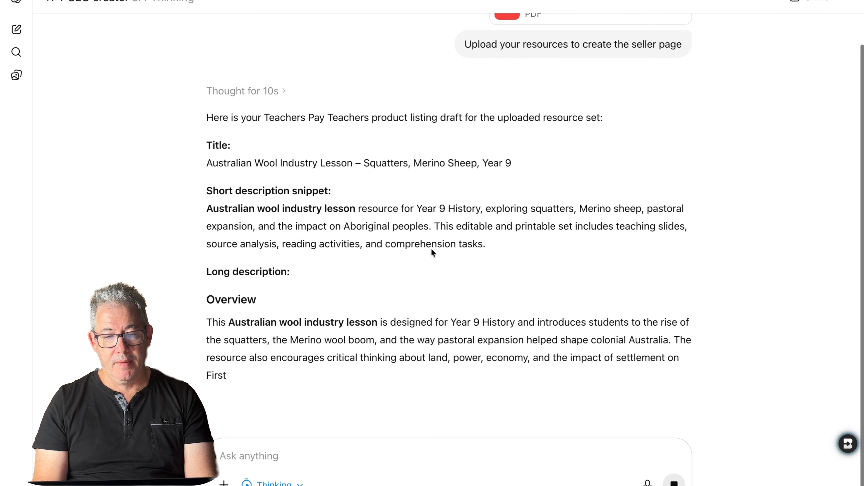
drag(514, 164, 202, 162)
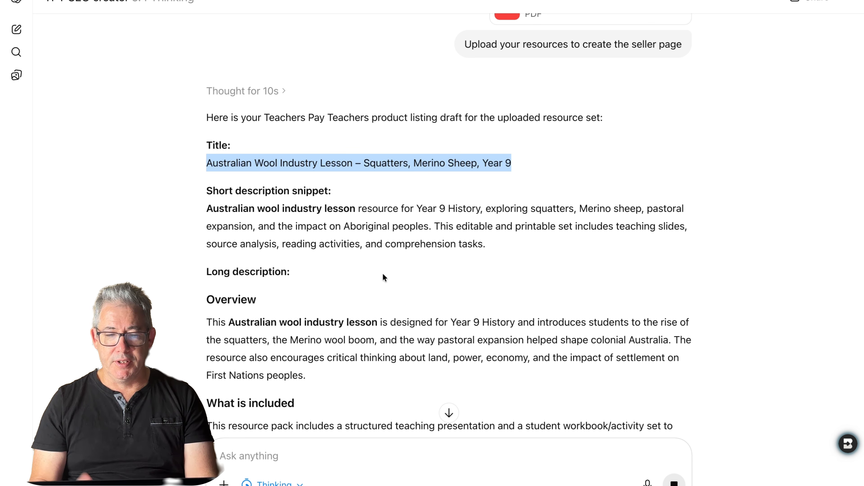
scroll(382, 276, down, 6)
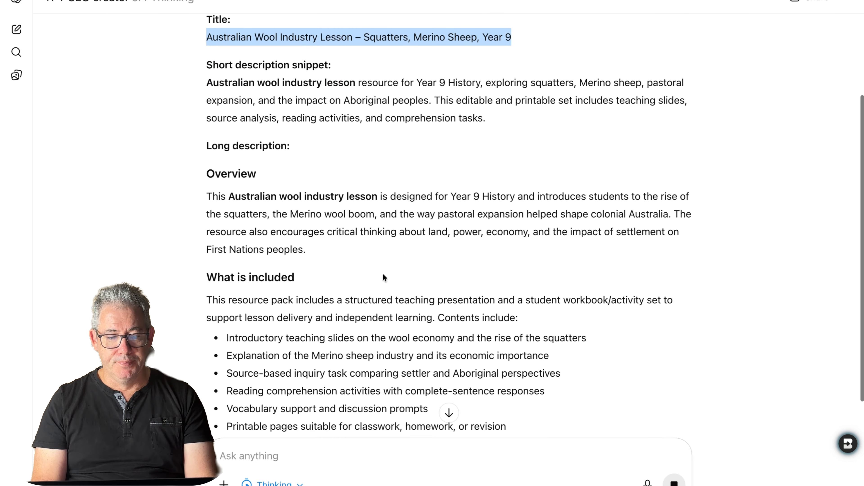
scroll(383, 274, down, 6)
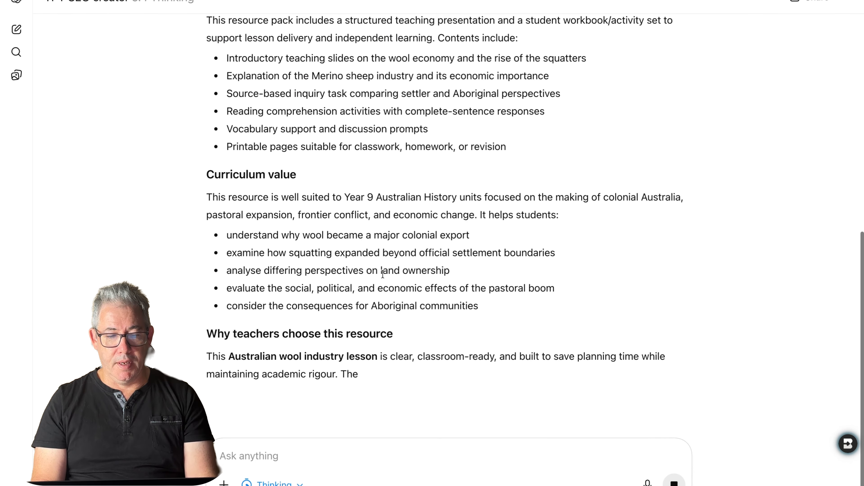
scroll(382, 274, up, 12)
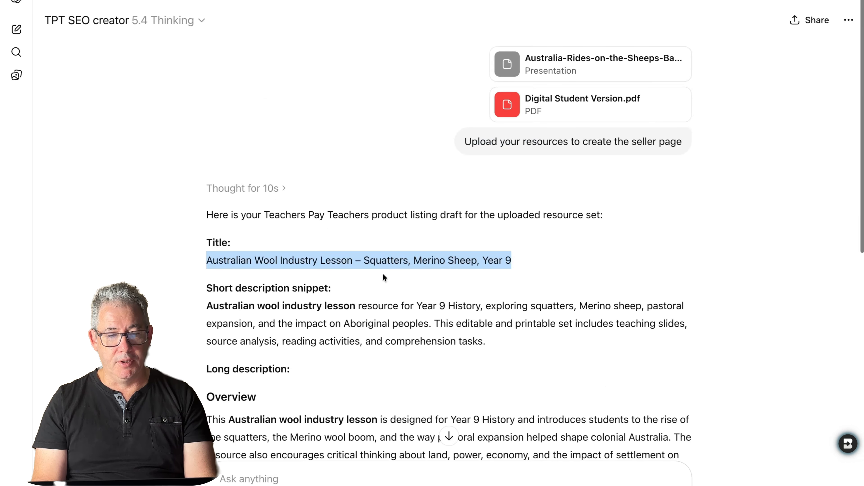
scroll(382, 273, down, 2)
scroll(382, 274, down, 4)
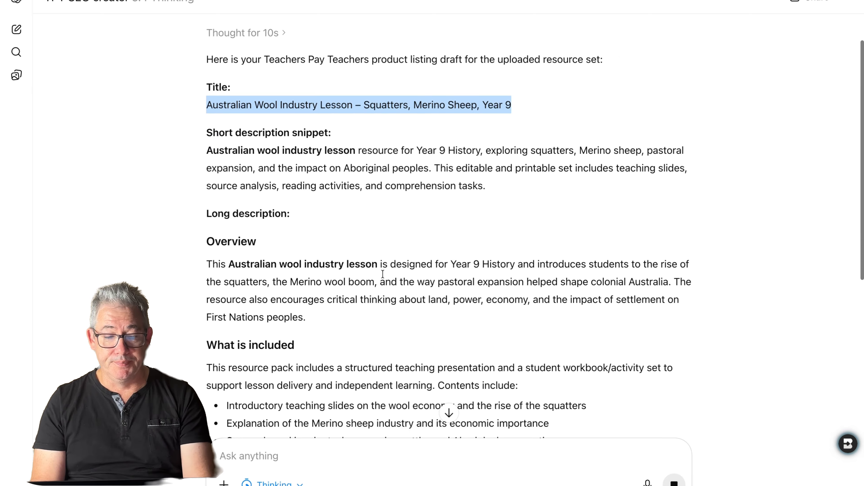
scroll(383, 274, up, 1)
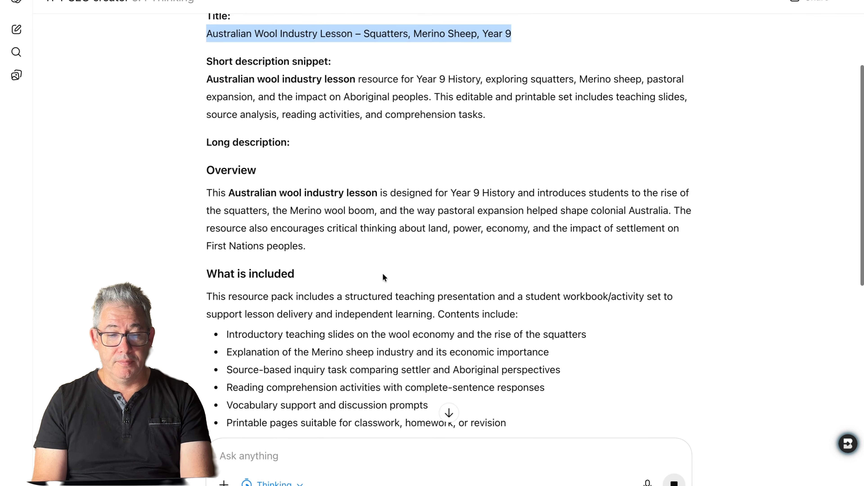
scroll(382, 273, down, 8)
scroll(382, 273, down, 18)
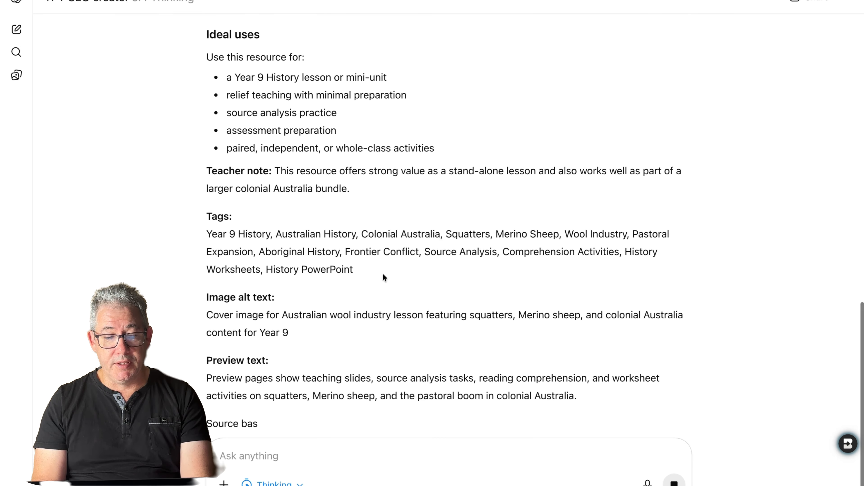
scroll(383, 273, up, 5)
scroll(382, 273, up, 3)
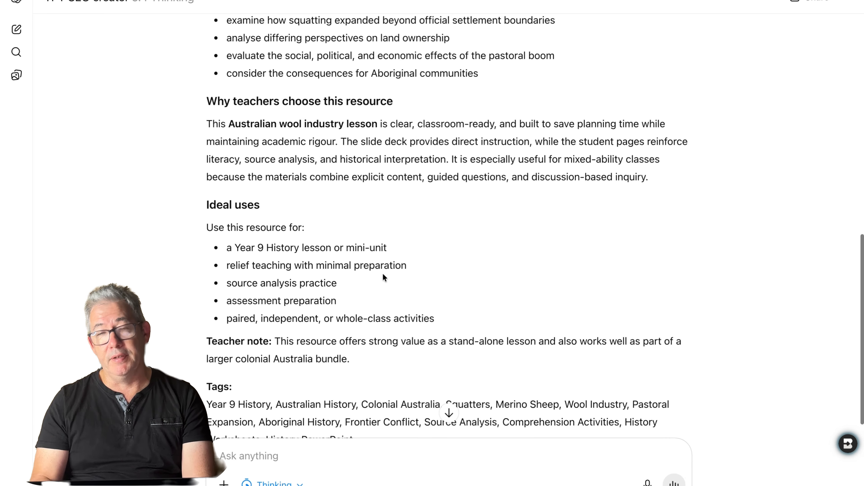
scroll(382, 273, up, 20)
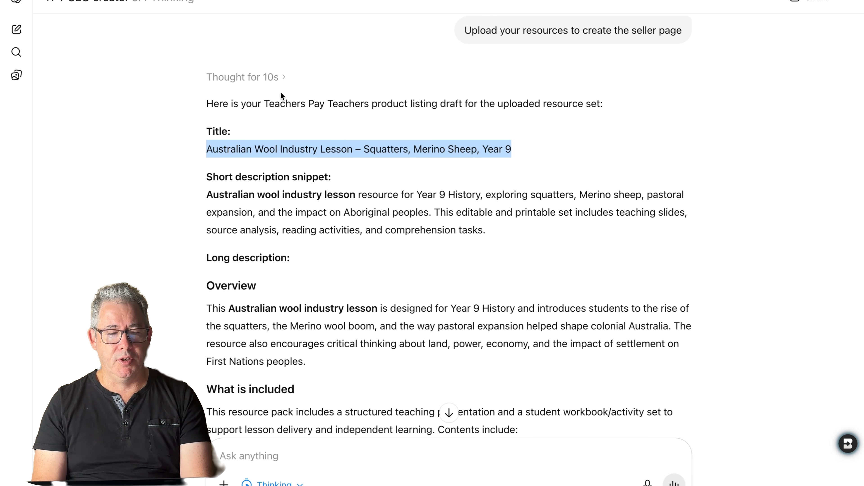
scroll(281, 93, down, 1)
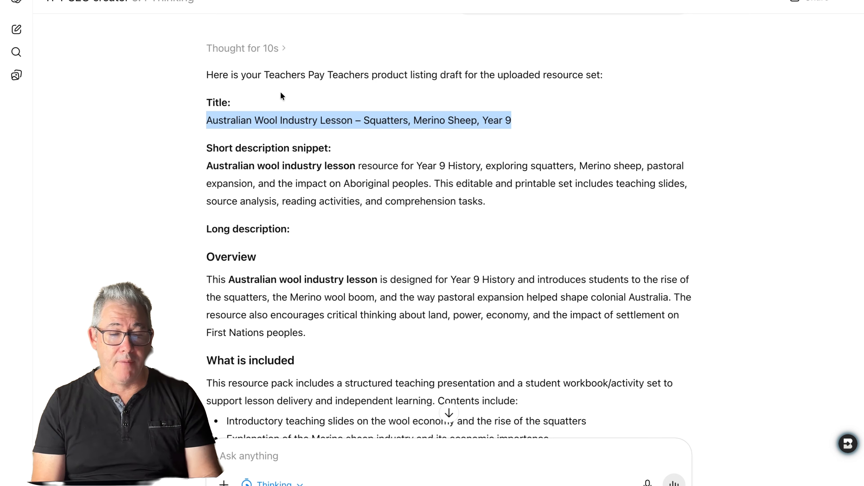
click(309, 199)
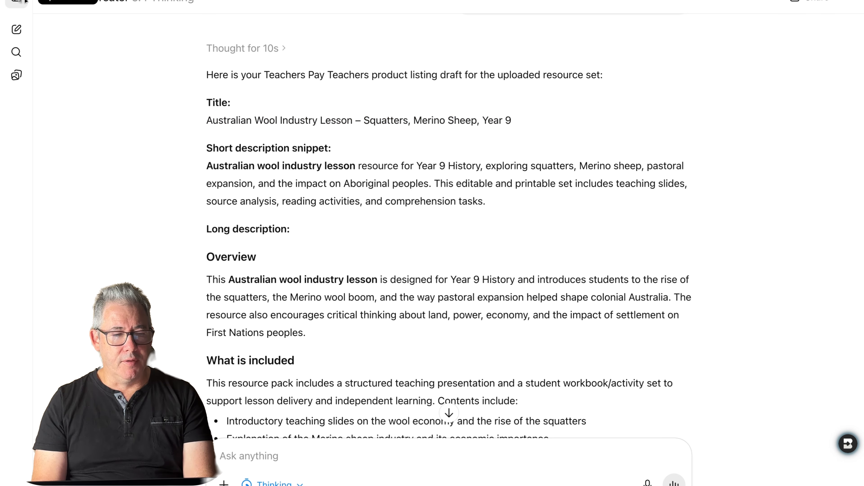
Step: Expand the sidebar and locate TPT SEO creator in the list of GPTs
click(25, 1)
click(43, 173)
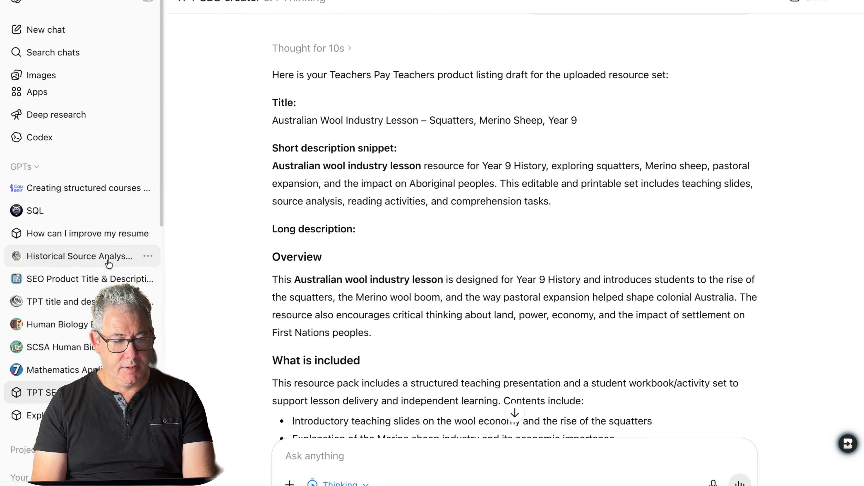
scroll(108, 264, down, 3)
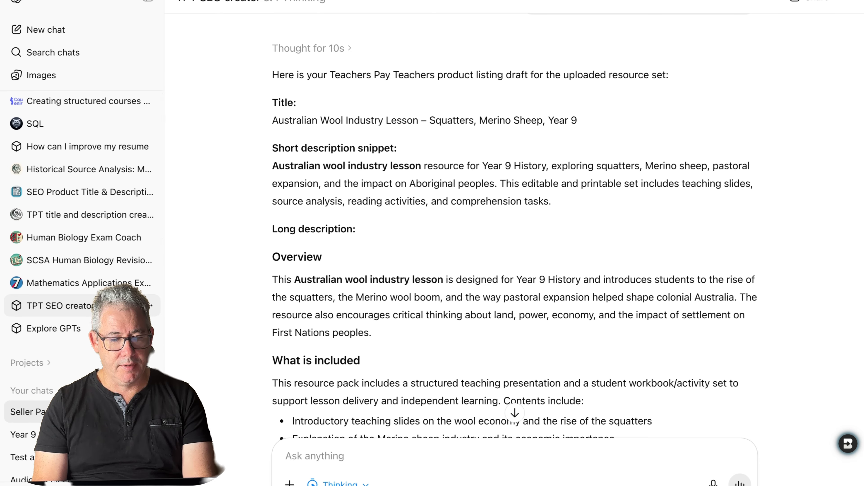
double_click(78, 305)
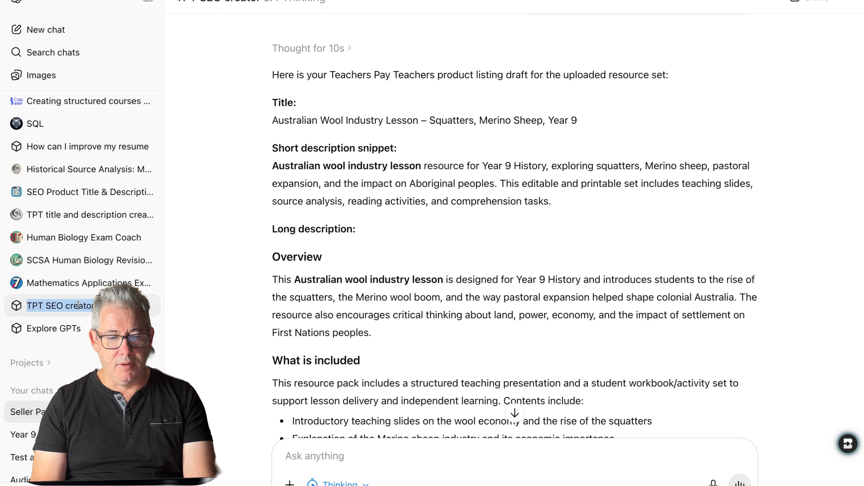
Step: Look at the Explore GPTs page, open a fresh TPT SEO creator chat and collapse the sidebar
click(53, 329)
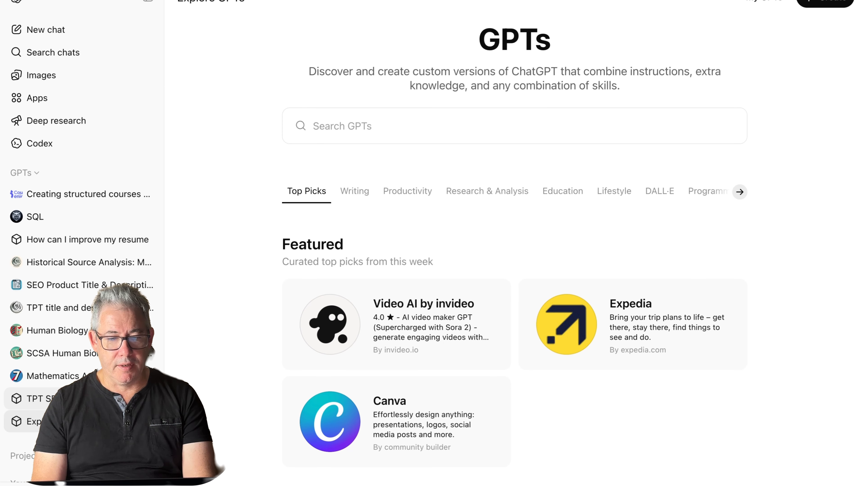
click(41, 399)
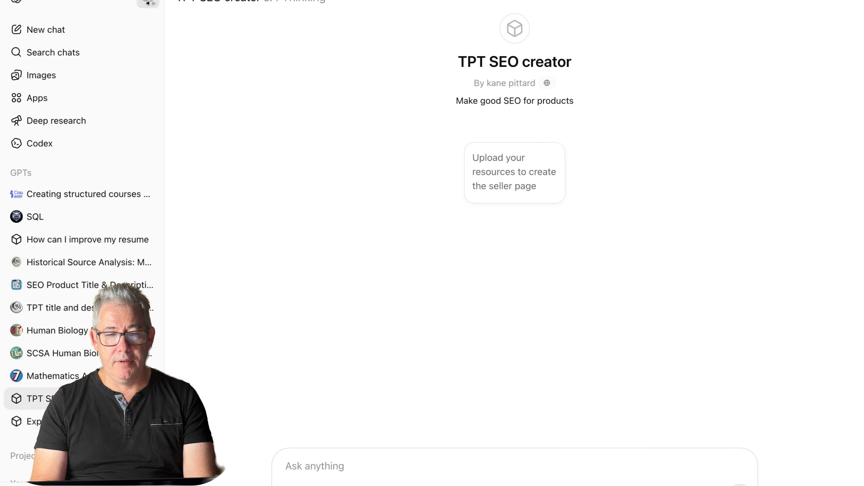
click(150, 3)
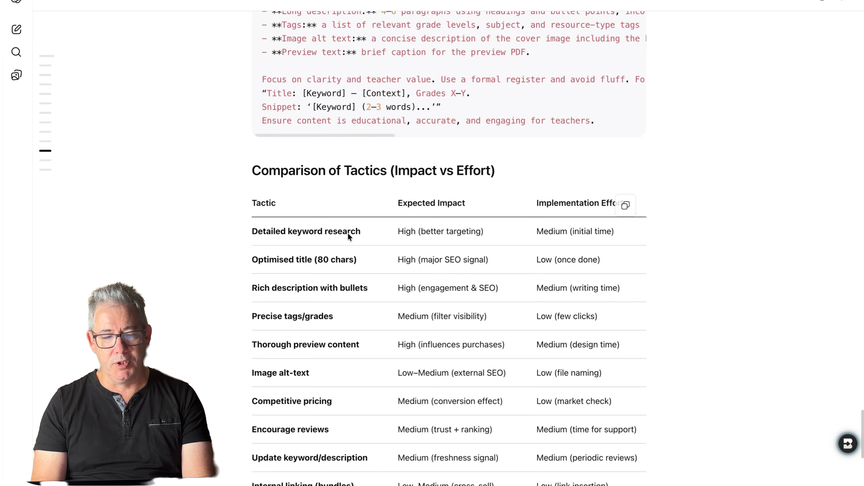
Step: Find the Prompt Template for SEO-Optimised TPT Copy in the research chat and select its full text
scroll(348, 232, up, 10)
scroll(340, 231, down, 3)
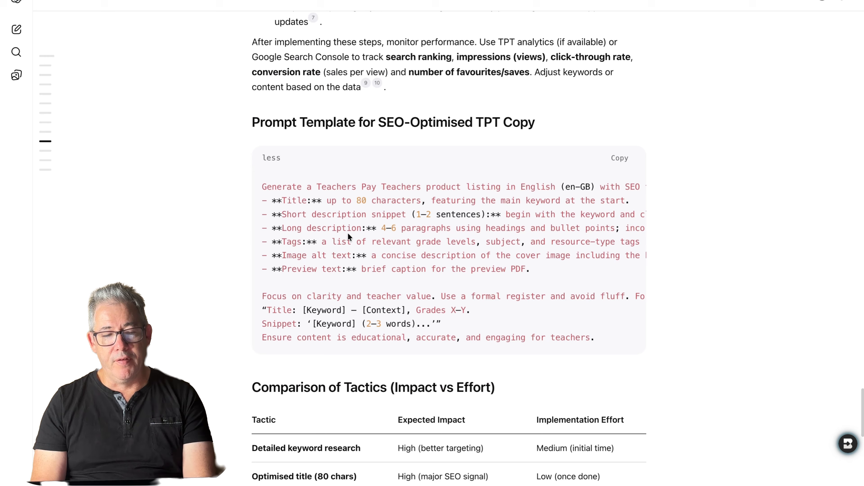
drag(262, 149, 560, 314)
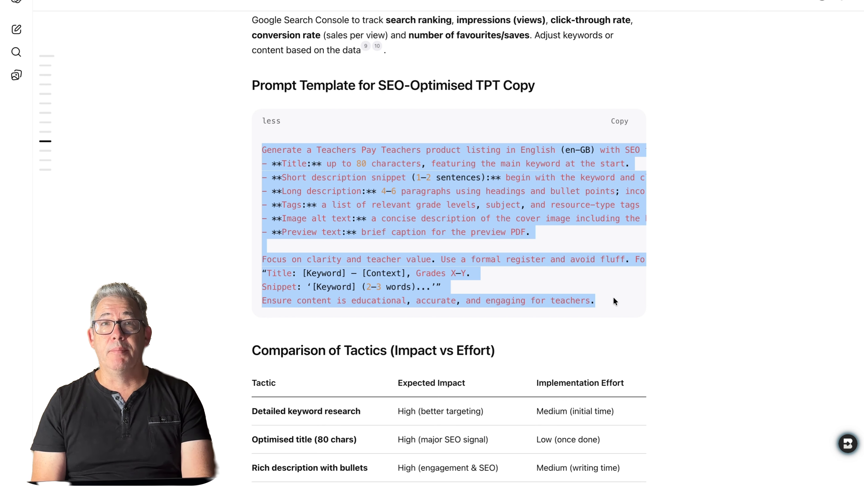
Step: Return to TPT SEO creator, copy the GPT's link and close the Settings Saved dialog
mouse_move(369, 7)
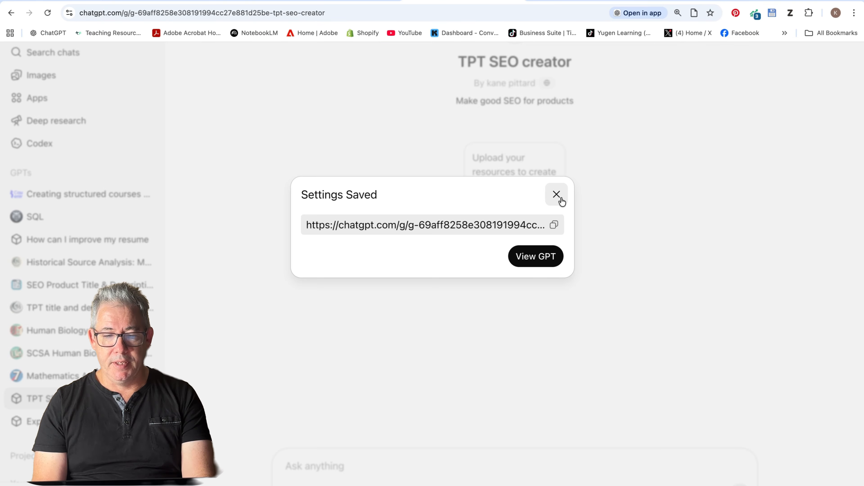
click(556, 194)
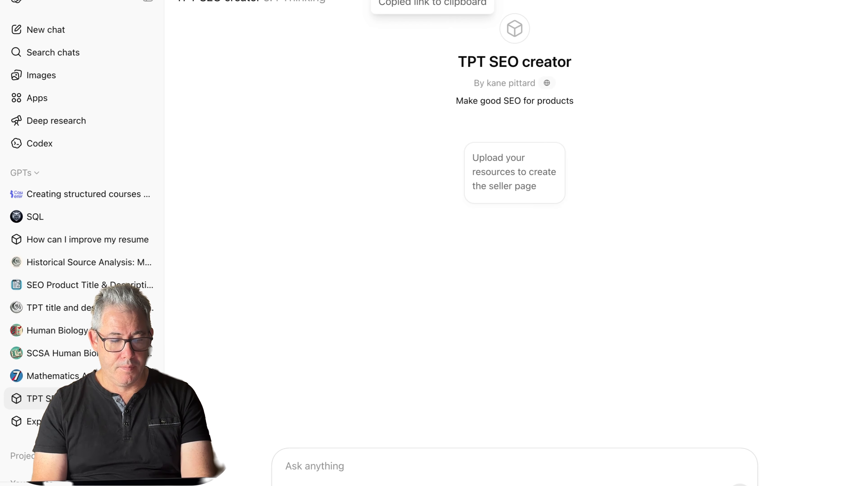
mouse_move(569, 2)
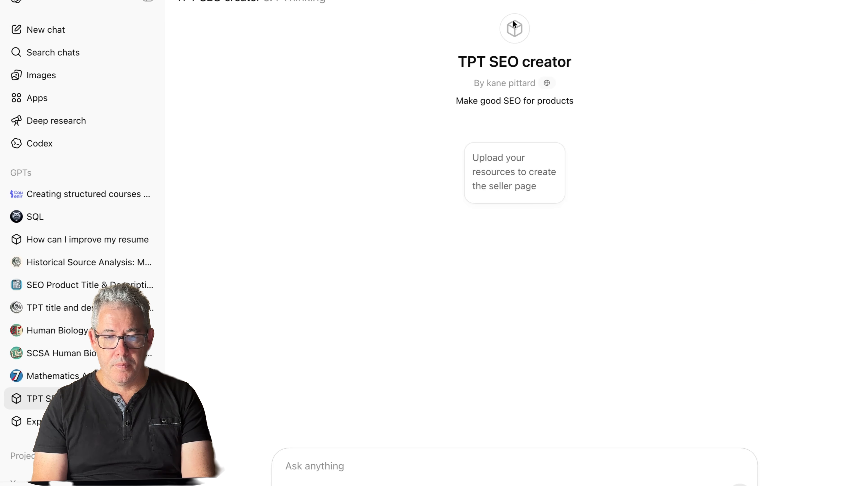
Step: Open TPT SEO creator for editing and review its instructions and conversation starters
click(264, 3)
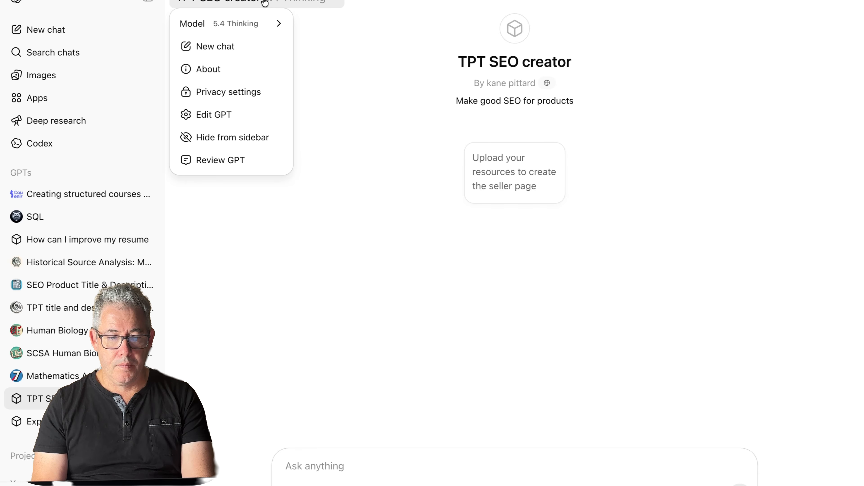
click(249, 112)
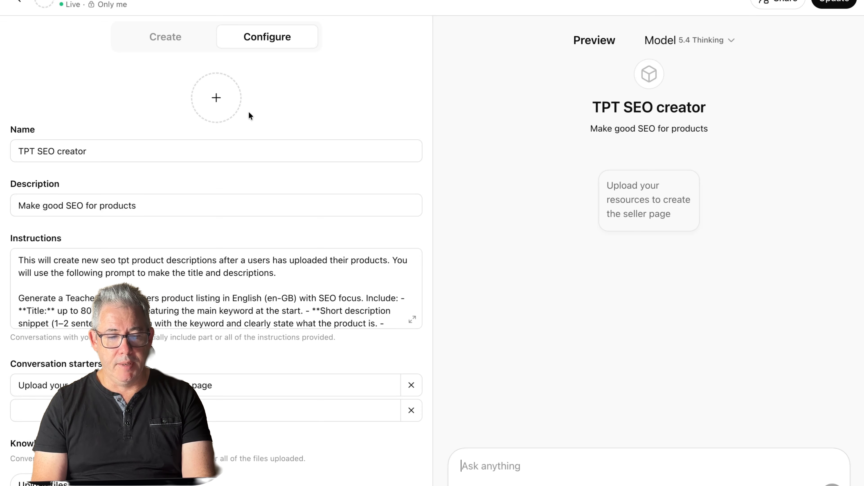
scroll(181, 258, down, 10)
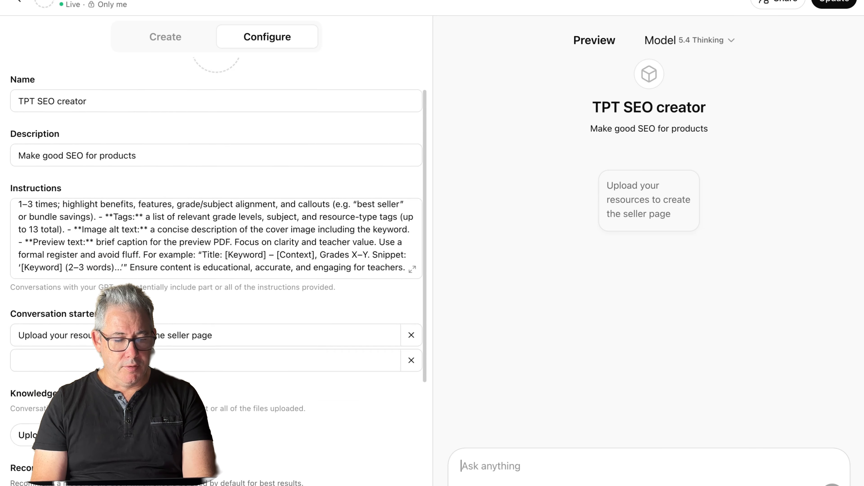
click(59, 319)
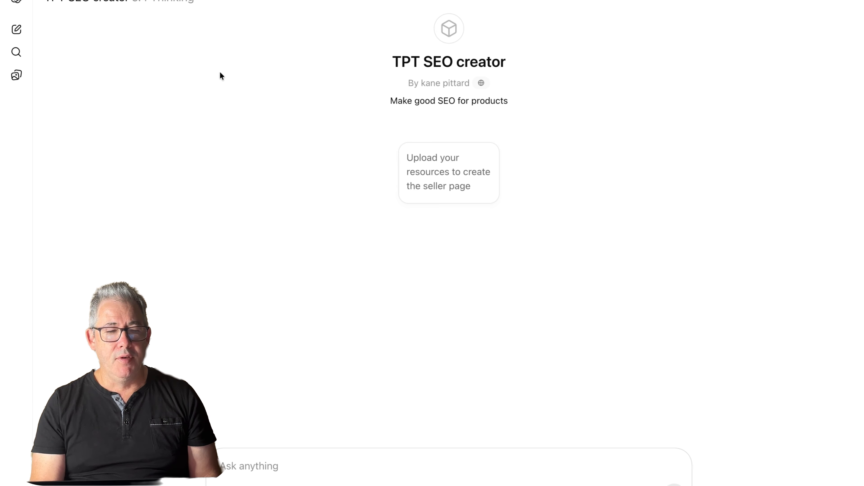
Step: Switch to the NotebookLM SEO notebook to look at its "no prep" prompt and return to TPT SEO creator
click(204, 1)
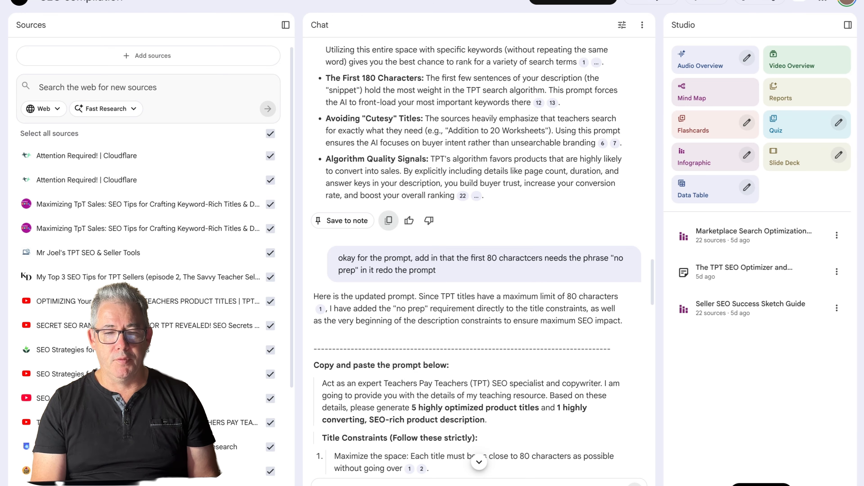
click(567, 1)
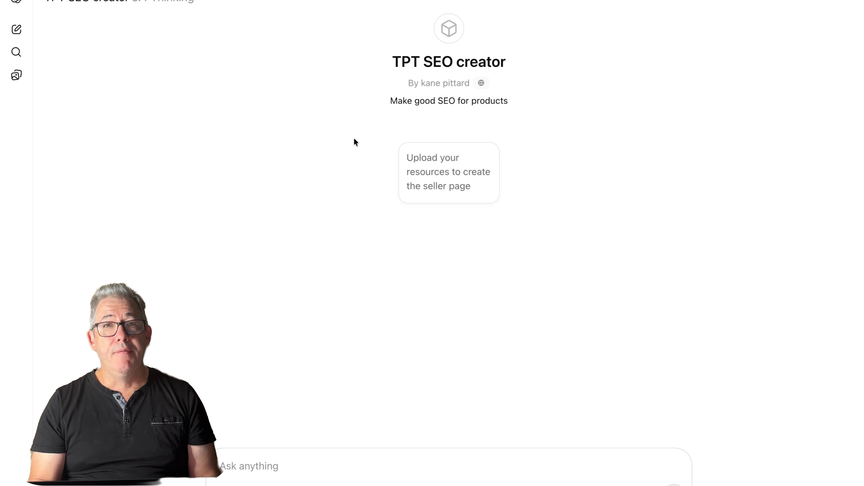
Step: Reopen TPT SEO creator for editing and view the file upload for its Knowledge section, cancelling without choosing a file
click(203, 4)
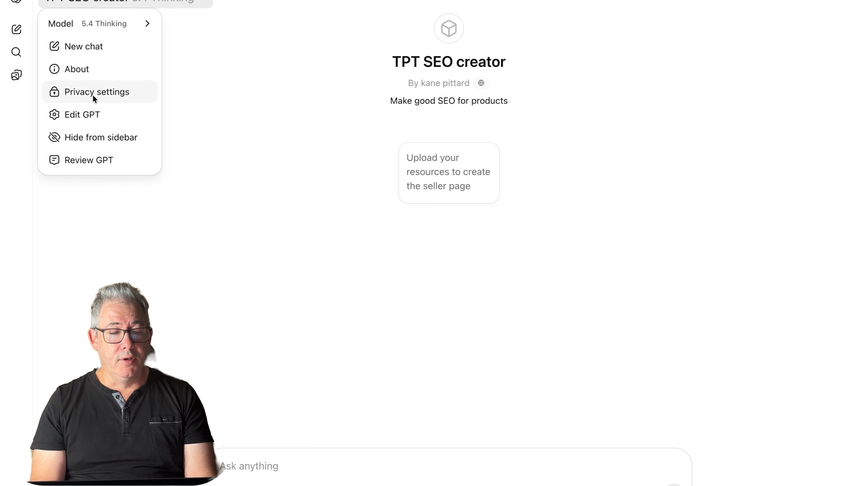
click(87, 112)
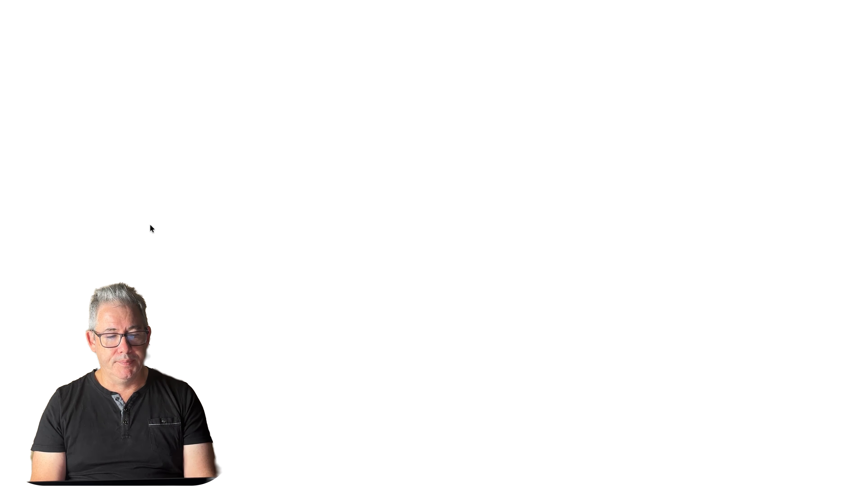
scroll(152, 228, down, 8)
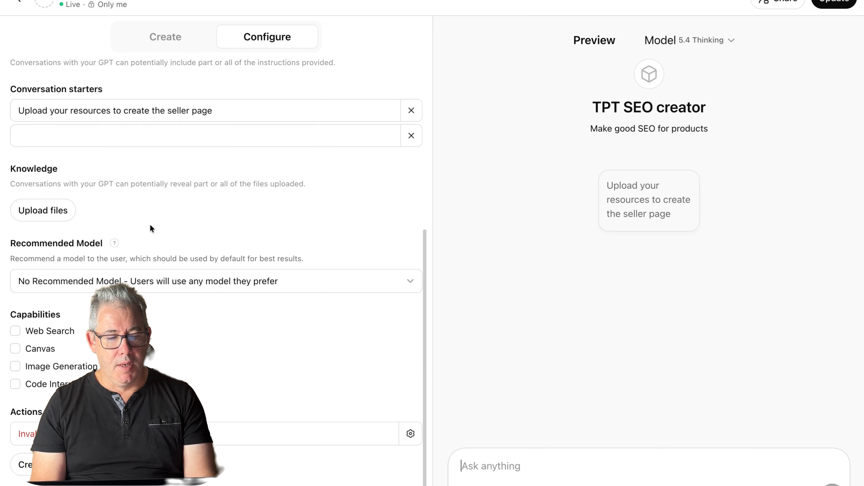
click(58, 221)
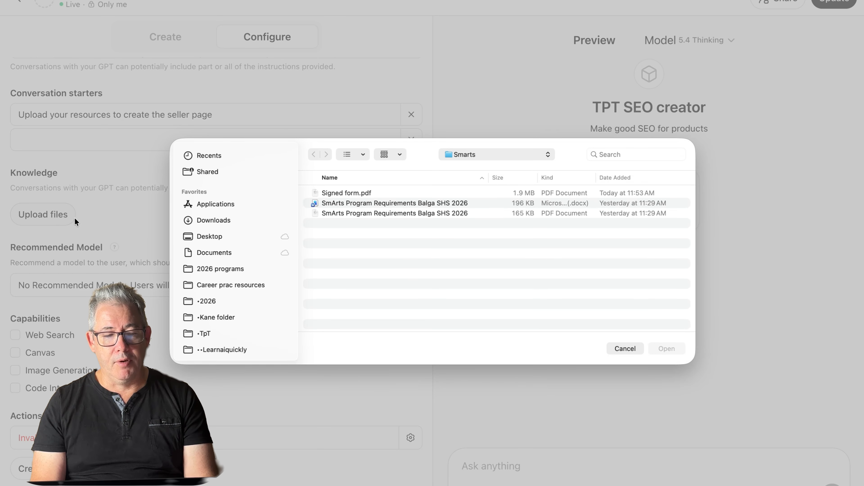
click(619, 347)
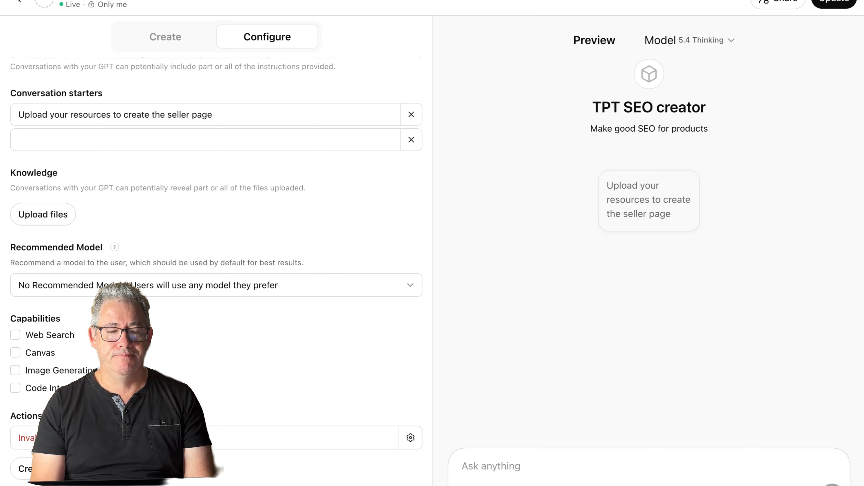
mouse_move(432, 0)
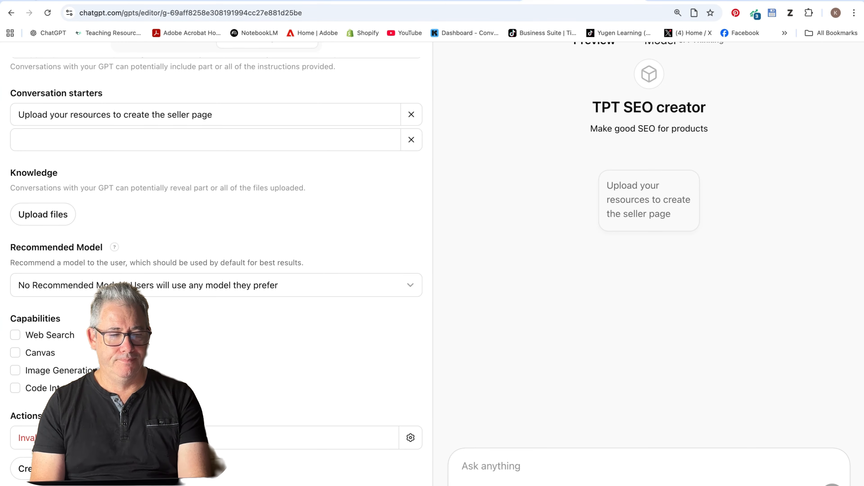
key(Escape)
click(51, 9)
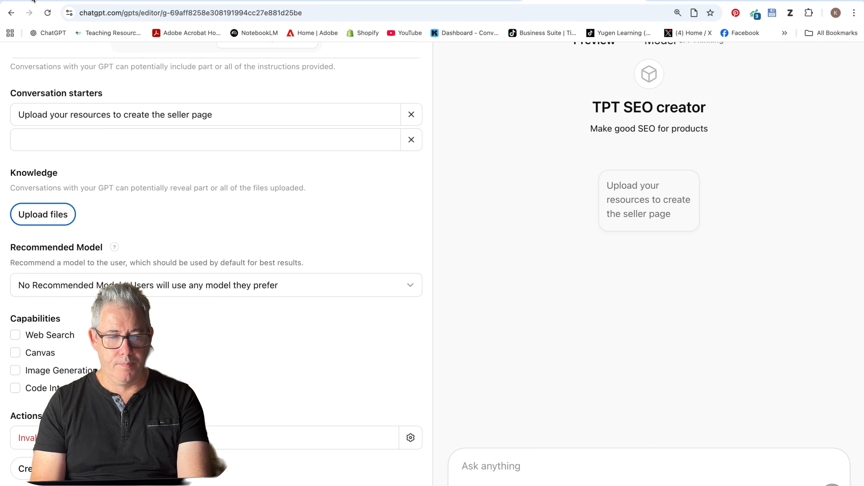
click(33, 1)
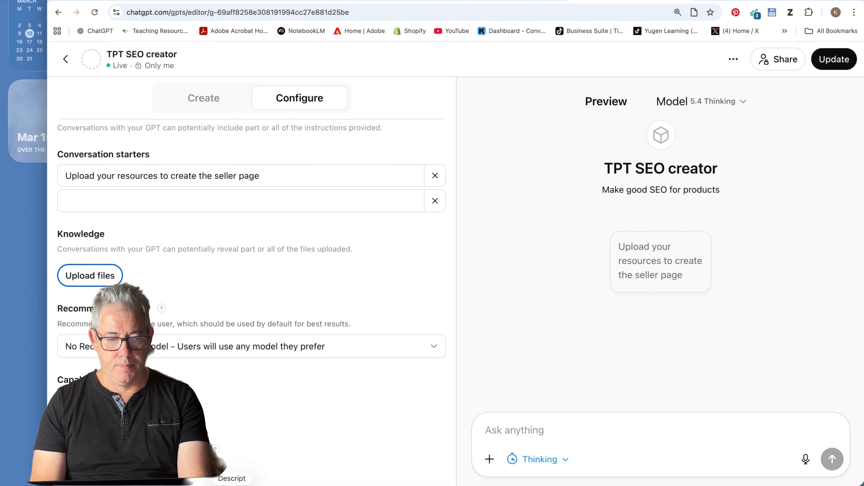
click(232, 485)
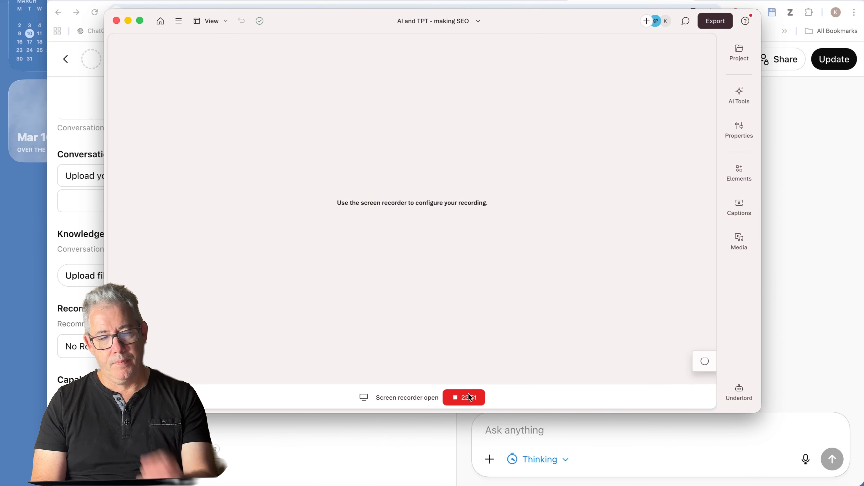